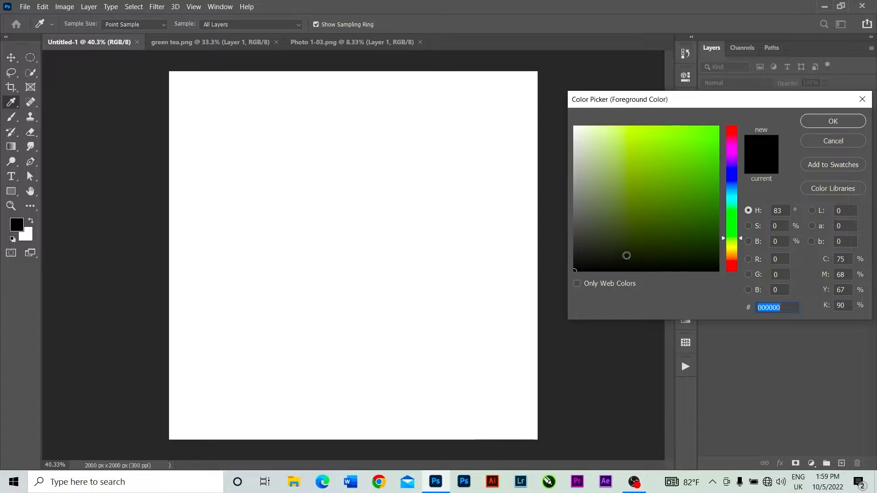
Set the foreground colour in the colour picker to hex 598219
mouse_move(581, 261)
mouse_down()
mouse_move(706, 181)
mouse_move(718, 248)
mouse_up()
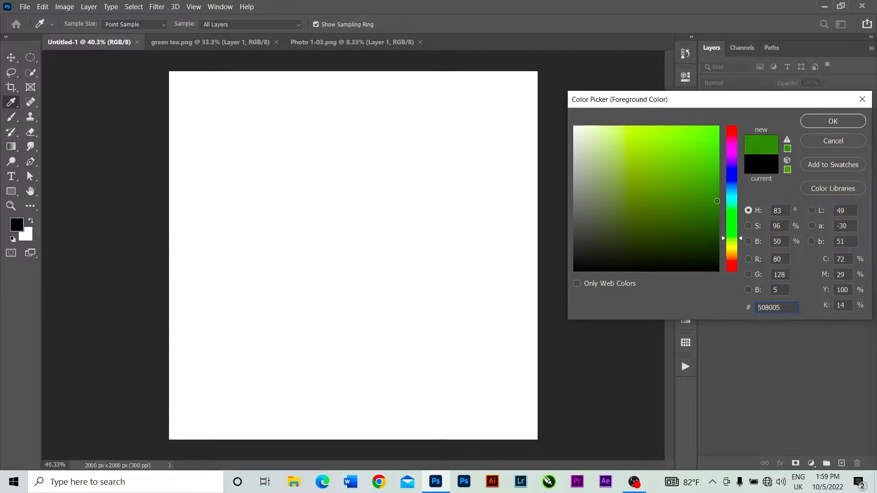
key(BackSpace)
key(BackSpace)
key(BackSpace)
key(BackSpace)
key(BackSpace)
key(BackSpace)
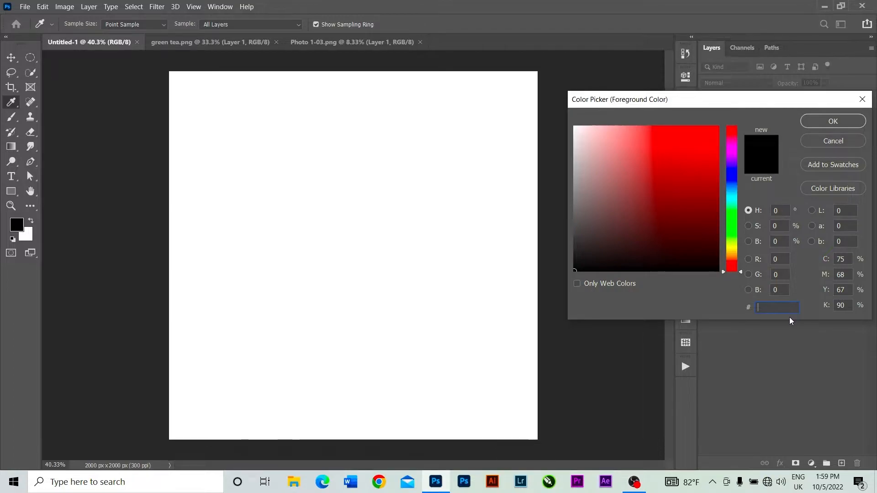
text(5)
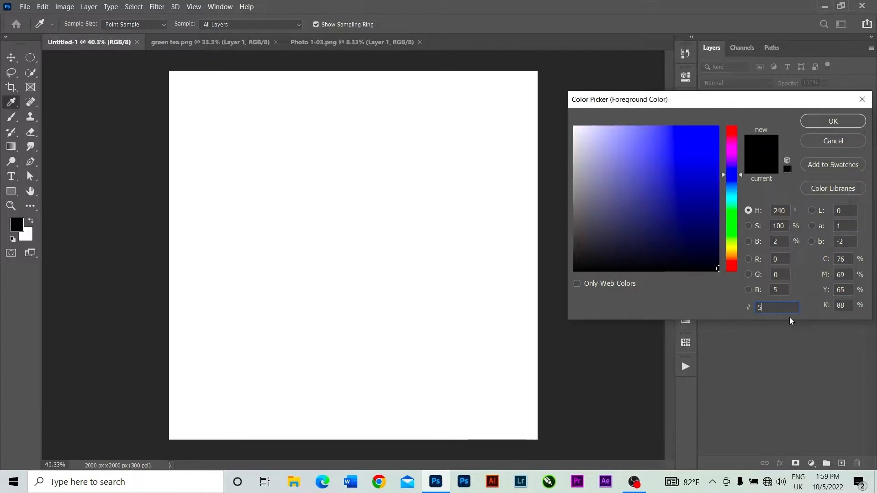
text(98219)
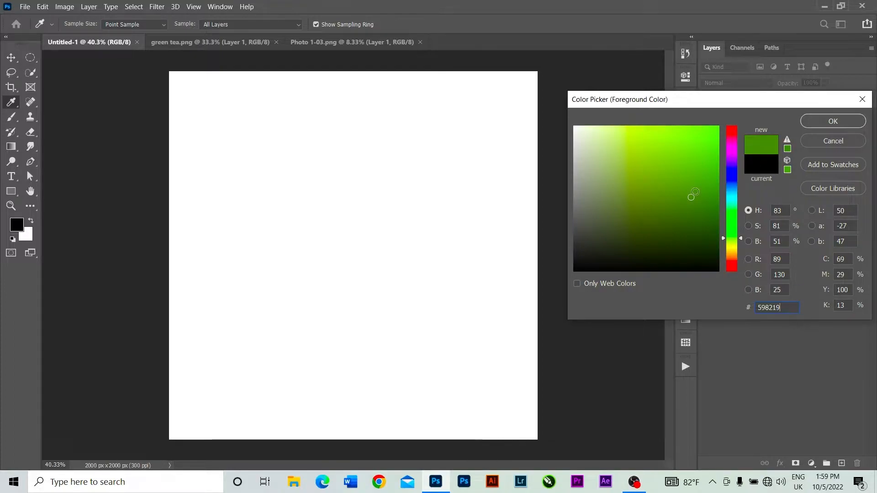
Make the foreground colour bright green 7dc808 and draw a filled rectangle about 2290 x 1853 px over the canvas's upper part
drag(691, 197, 714, 157)
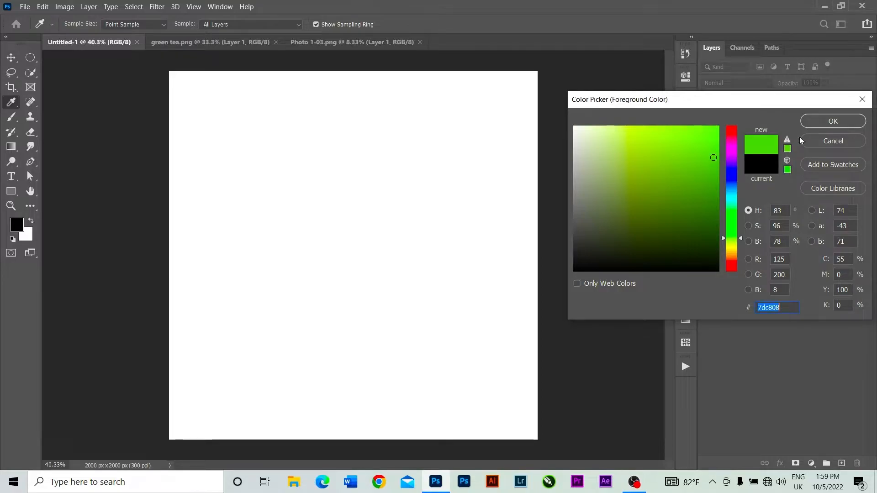
click(830, 121)
key(u)
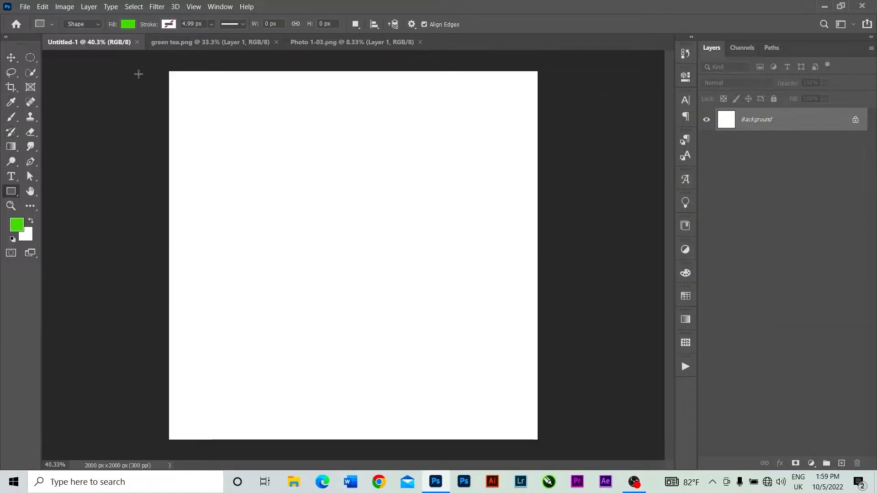
drag(141, 59, 563, 401)
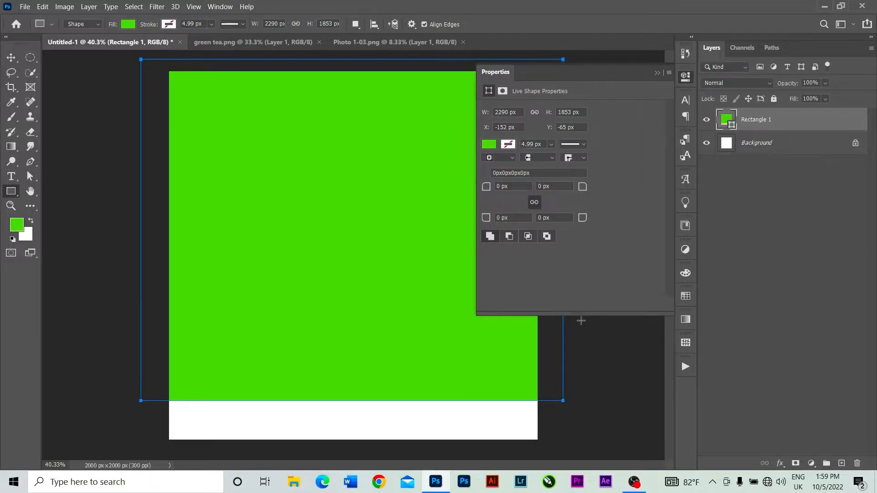
click(657, 73)
Copy the green tea cup from green tea.png into the Untitled-1 document, centred over the green rectangle
click(11, 57)
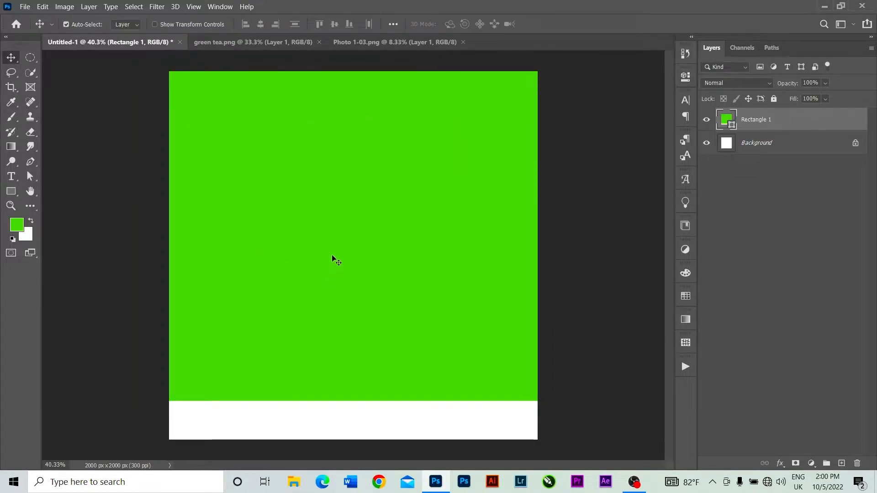
click(244, 44)
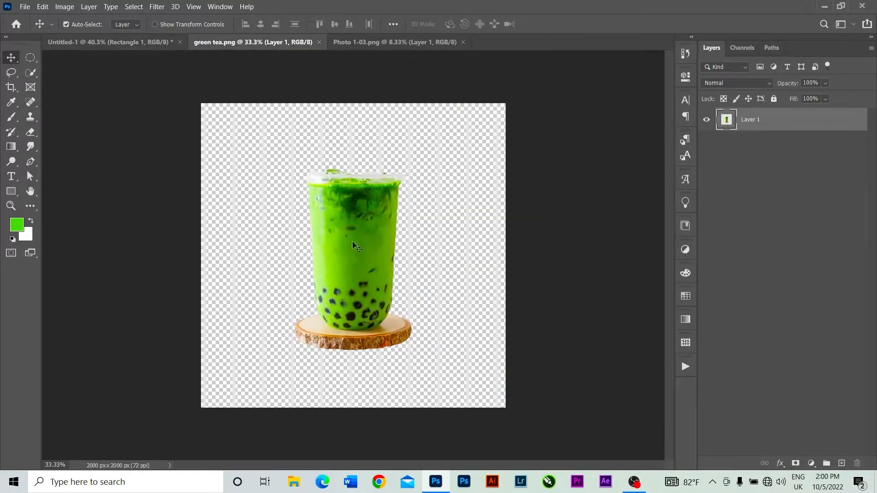
drag(357, 245, 355, 270)
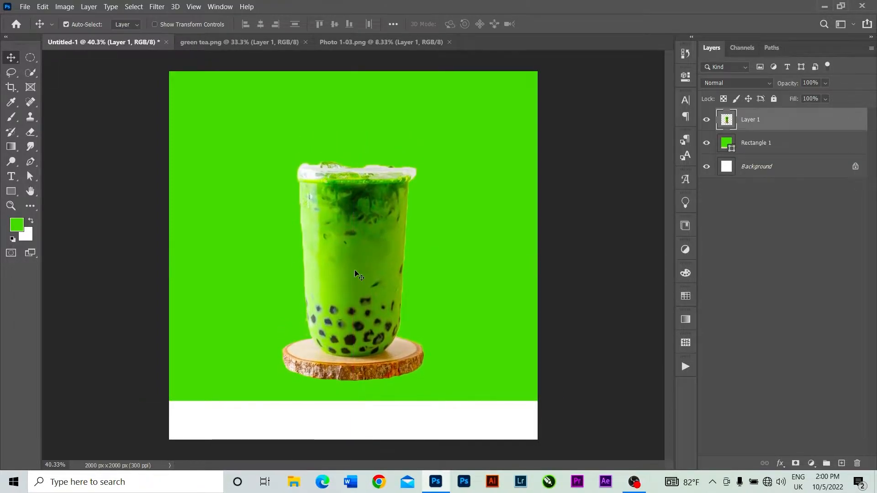
Scale the cup to about 93%, rotate it about -5.5 degrees and shift it slightly right
key(ctrl+t)
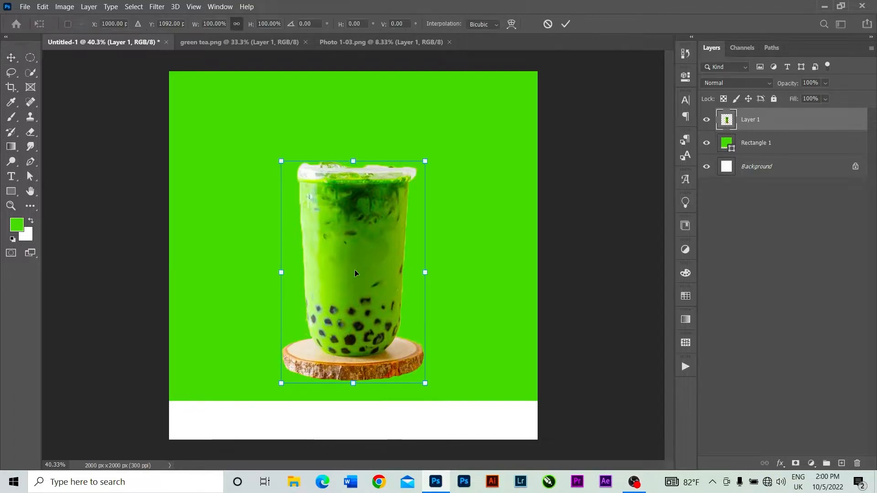
mouse_move(425, 384)
mouse_down()
mouse_move(420, 375)
mouse_move(420, 390)
mouse_move(435, 375)
mouse_up()
drag(371, 311, 394, 315)
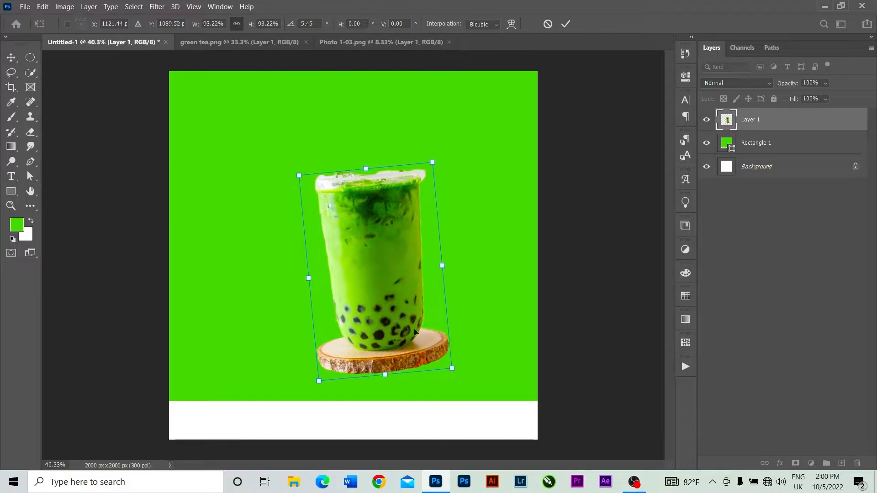
click(566, 24)
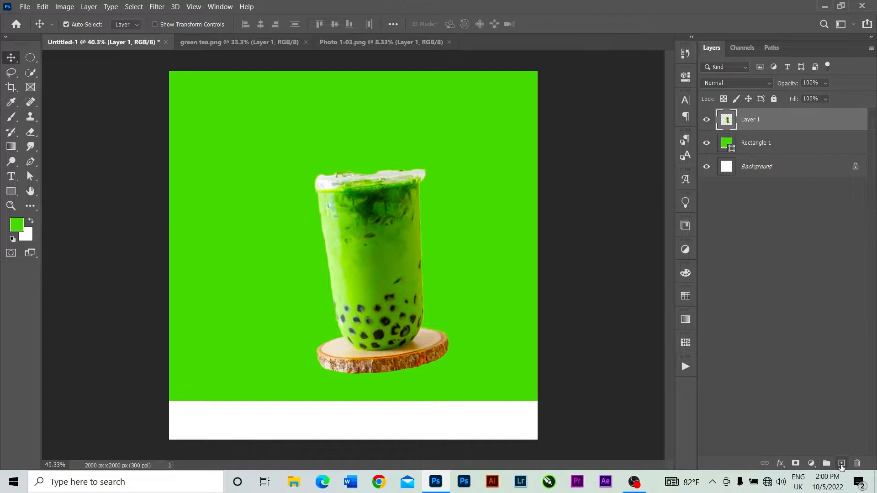
Paint a soft black 600 px brush dab at the base of the wooden board on a new layer
click(841, 463)
click(11, 102)
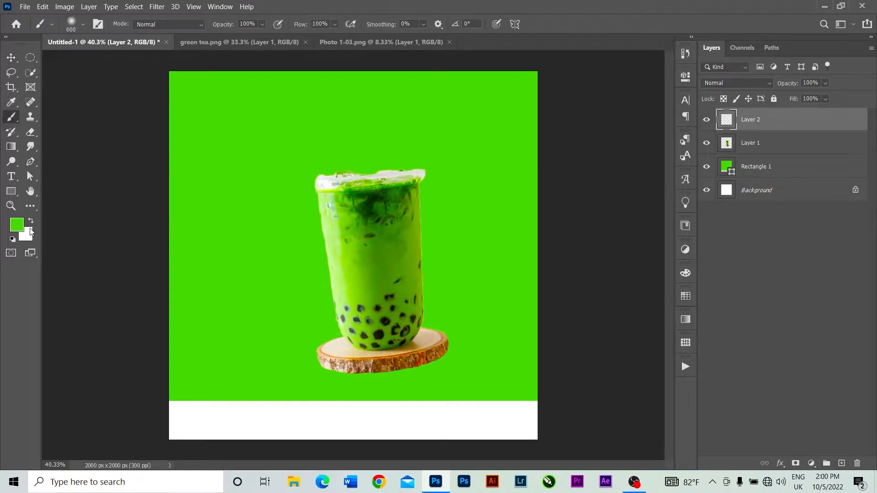
click(16, 224)
drag(617, 234, 491, 318)
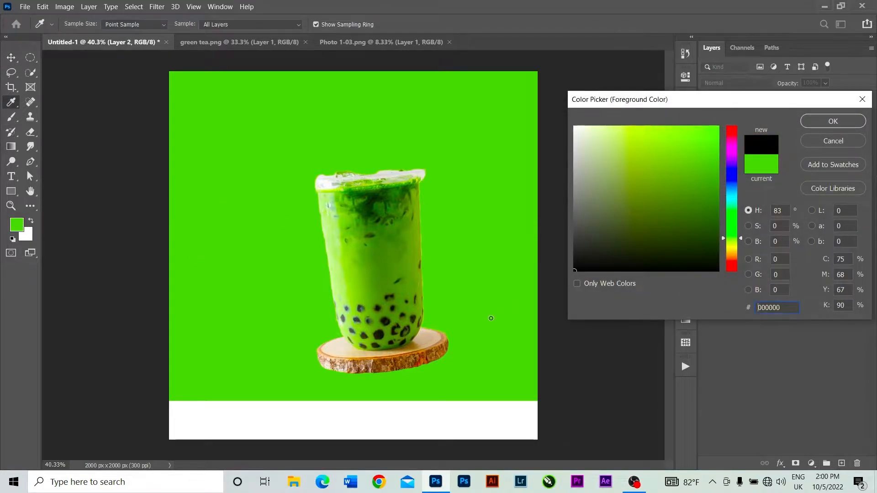
click(833, 121)
key(b)
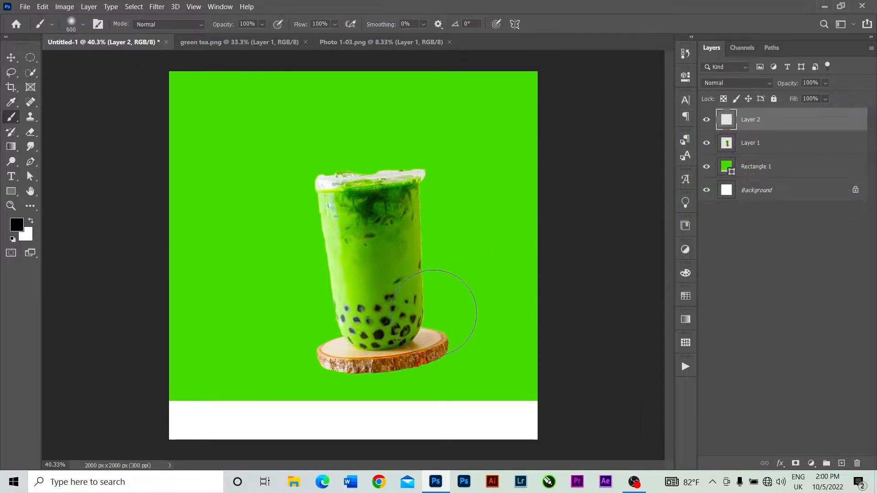
click(391, 366)
Squash and widen the black dab into a flat shadow under the board and place its layer beneath the cup layer
key(v)
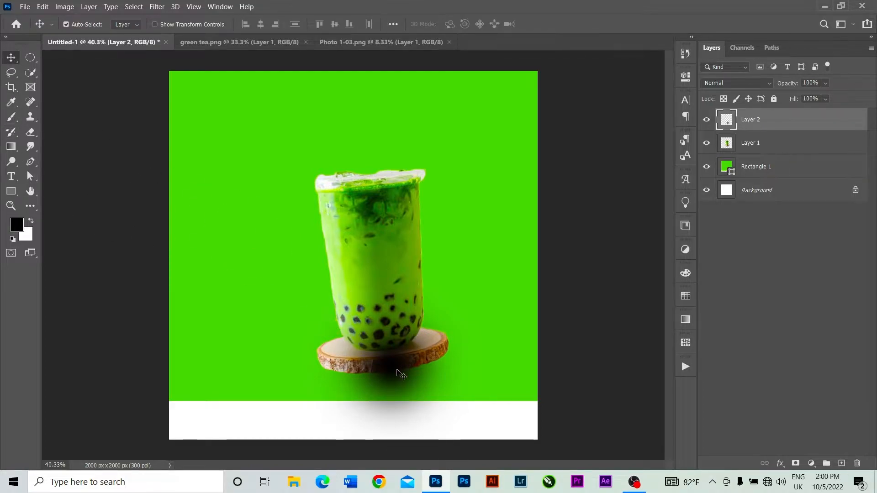
key(ctrl+t)
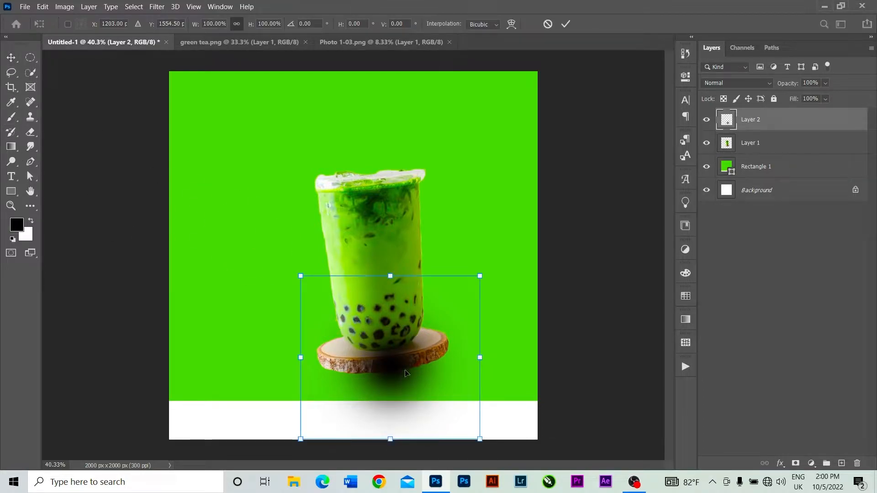
drag(390, 440, 396, 373)
drag(486, 398, 508, 350)
drag(443, 372, 448, 365)
drag(818, 123, 809, 143)
drag(464, 357, 462, 361)
Rotate the shadow 1.5 degrees and nudge it slightly up against the underside of the wooden board
key(ctrl+t)
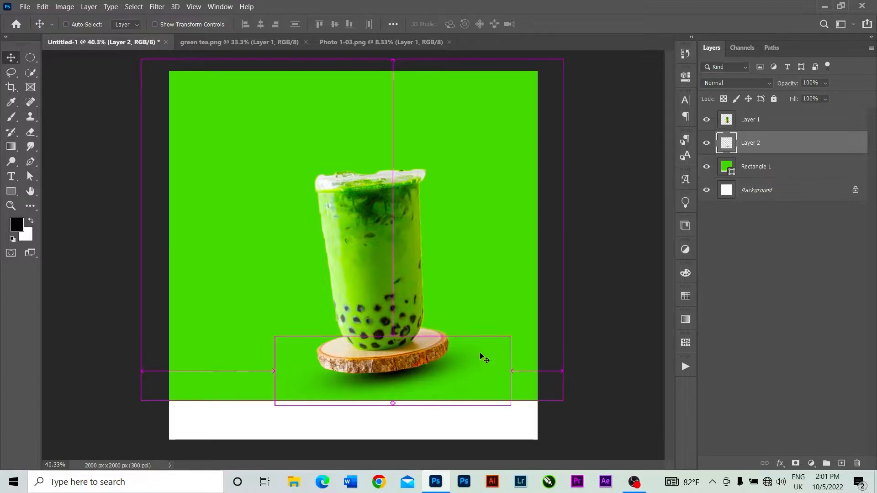
drag(526, 331, 526, 334)
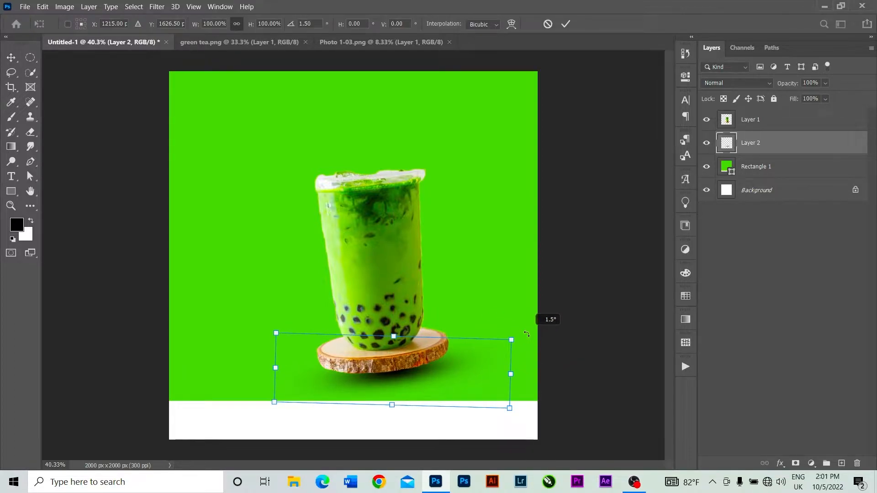
drag(454, 360, 454, 358)
key(Down)
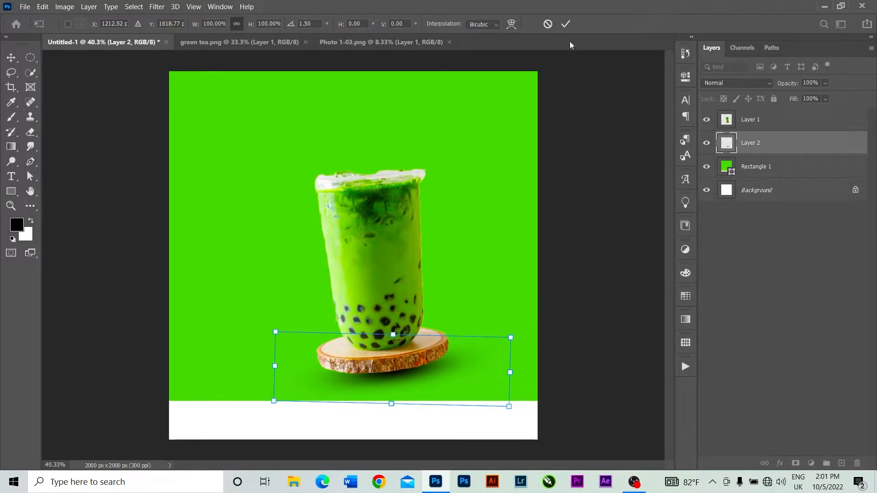
click(565, 25)
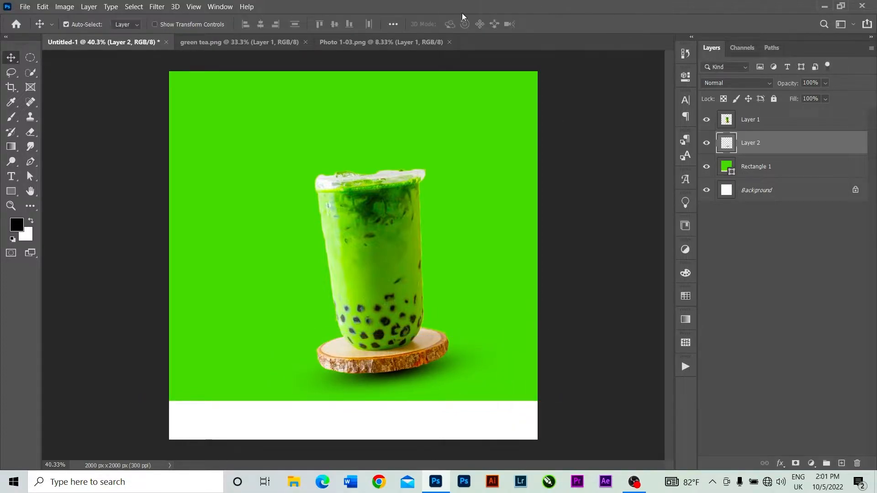
Soften the shadow layer with a stronger Gaussian Blur
click(156, 7)
mouse_move(181, 129)
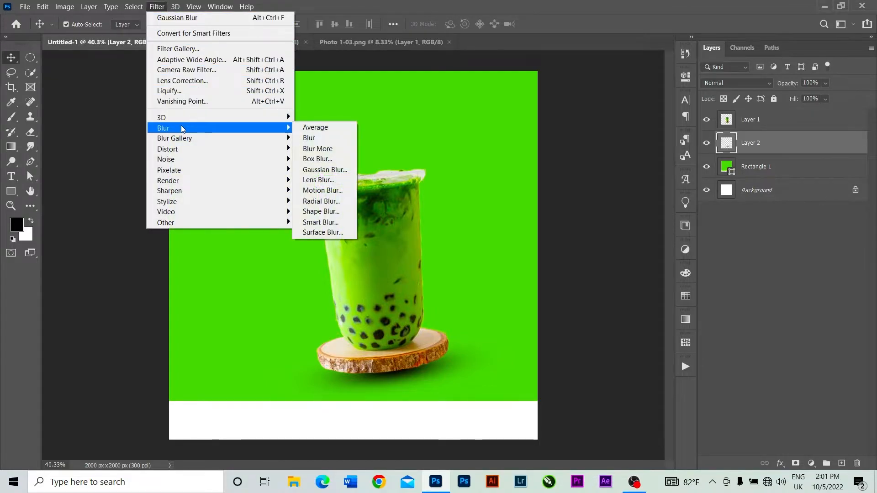
click(338, 169)
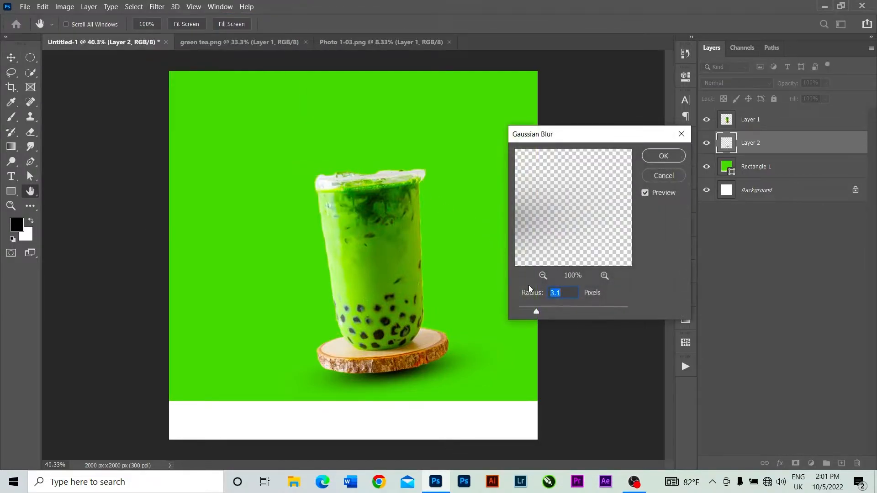
drag(546, 309, 552, 310)
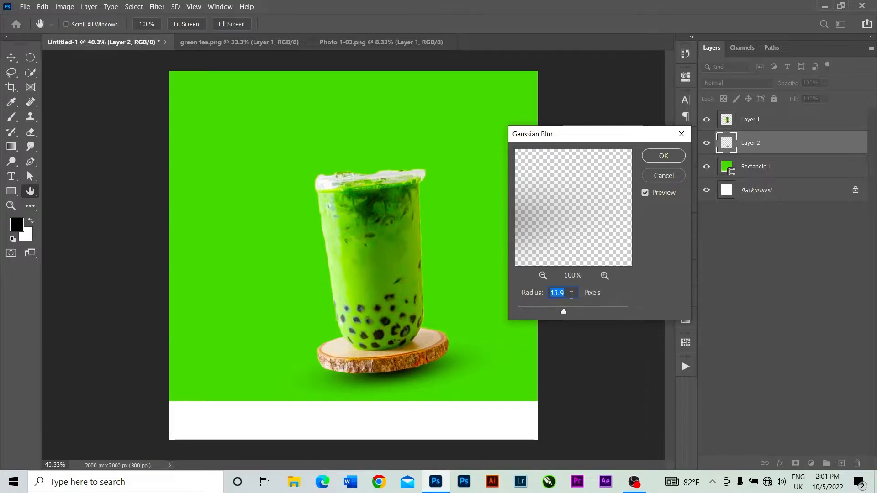
key(BackSpace)
click(663, 156)
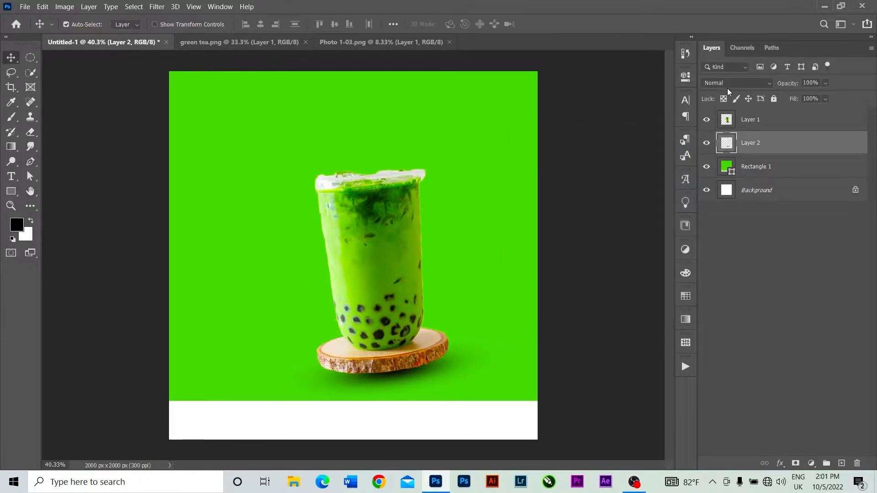
Reduce the shadow layer's opacity to 85%
click(825, 84)
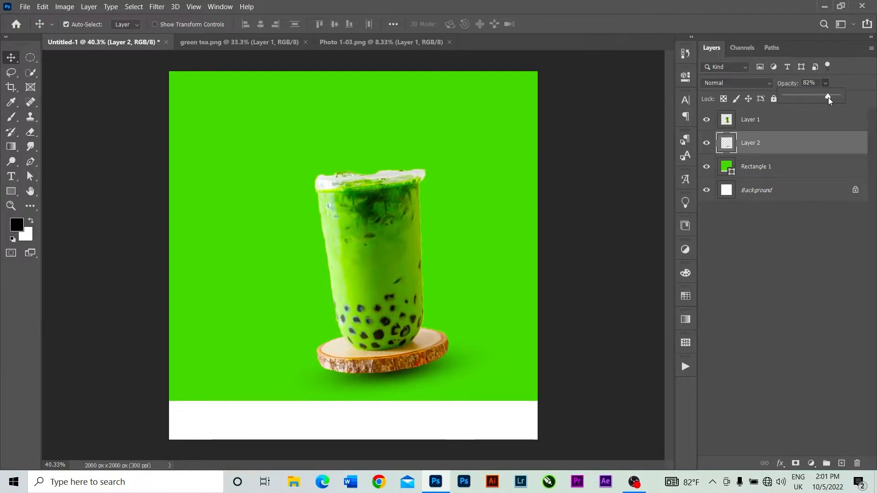
drag(827, 98, 829, 98)
click(846, 69)
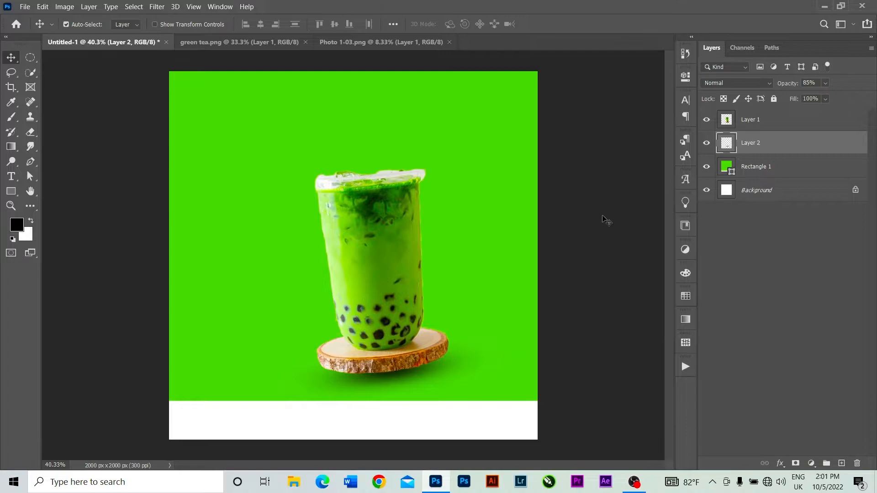
drag(389, 382, 447, 371)
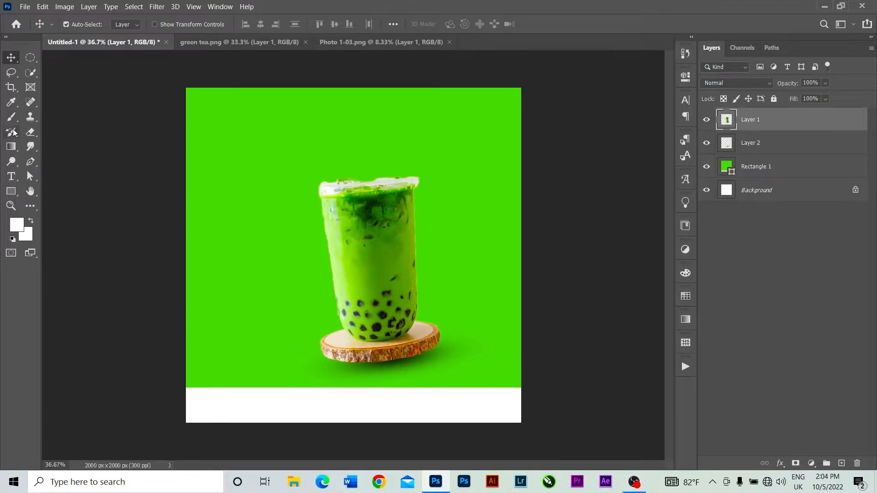
Add the white heading "Green" in Roboto Bold 74 pt above the cup
click(11, 176)
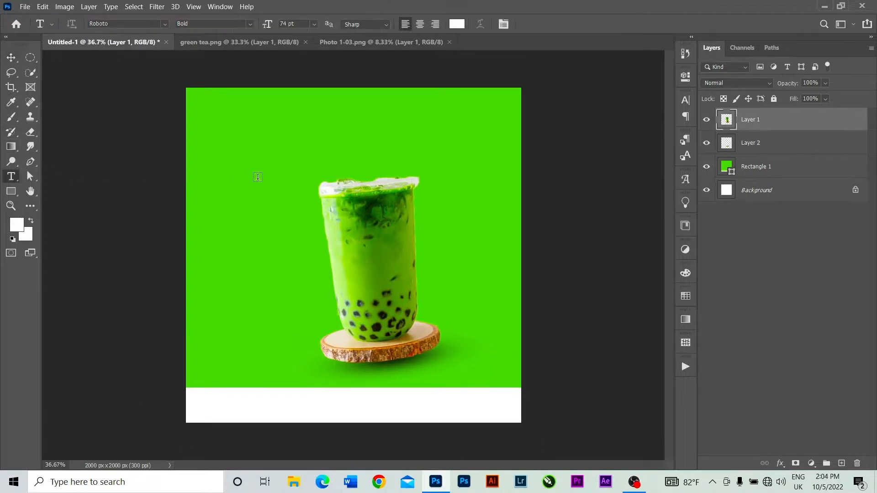
click(234, 149)
key(BackSpace)
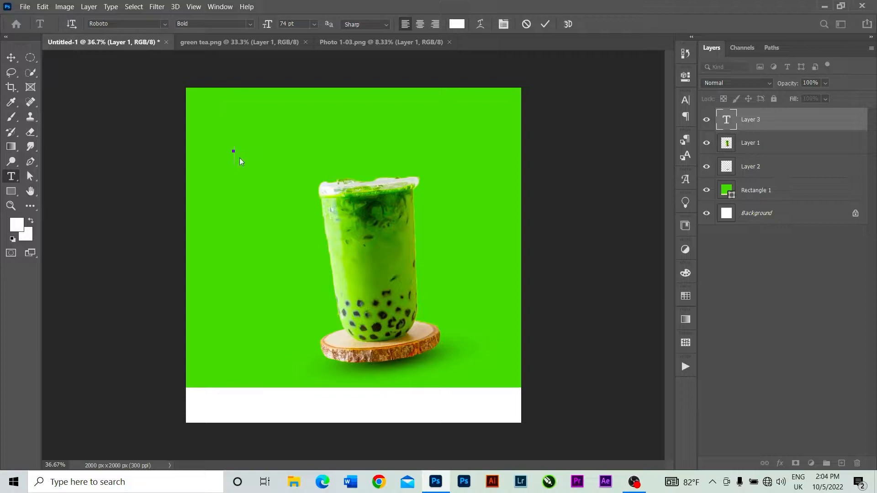
text(Gree)
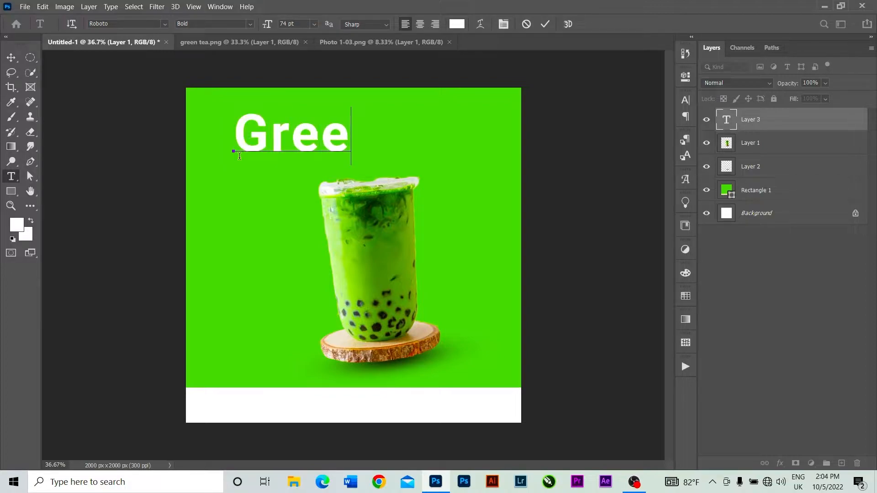
text(n)
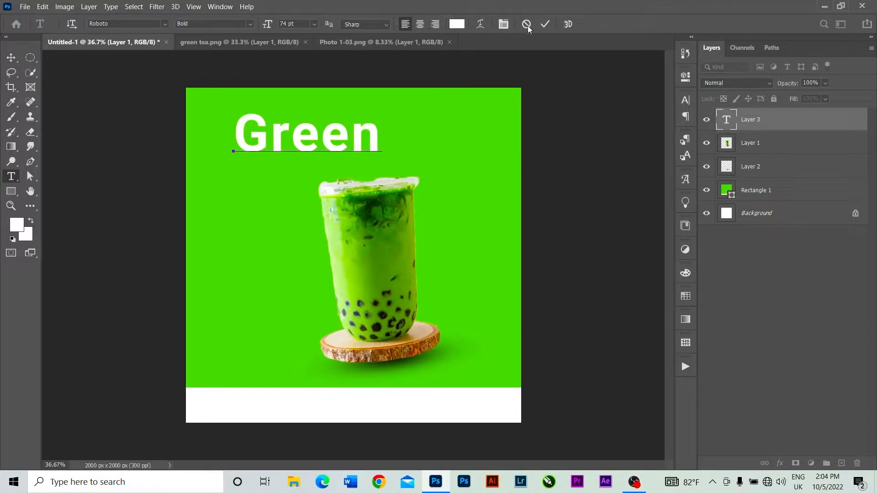
click(545, 24)
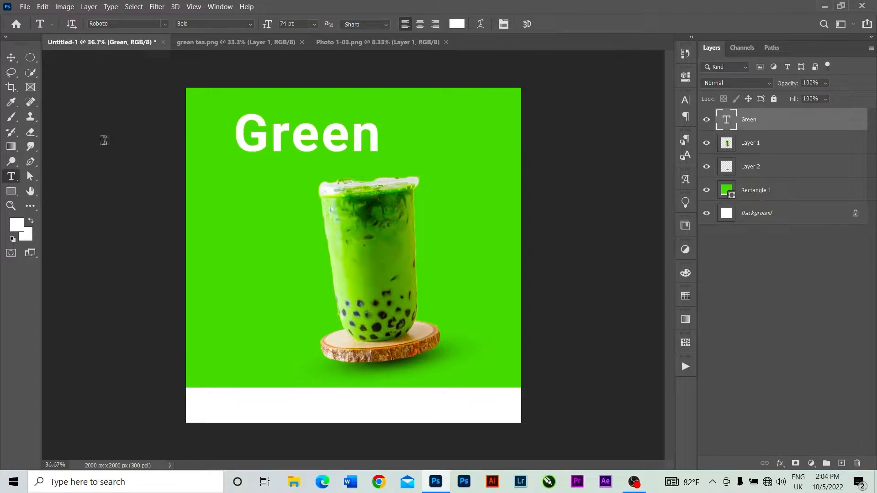
Add the white heading text "Tea" in Roboto Bold 74 pt as a separate layer beside "Green"
click(385, 160)
key(BackSpace)
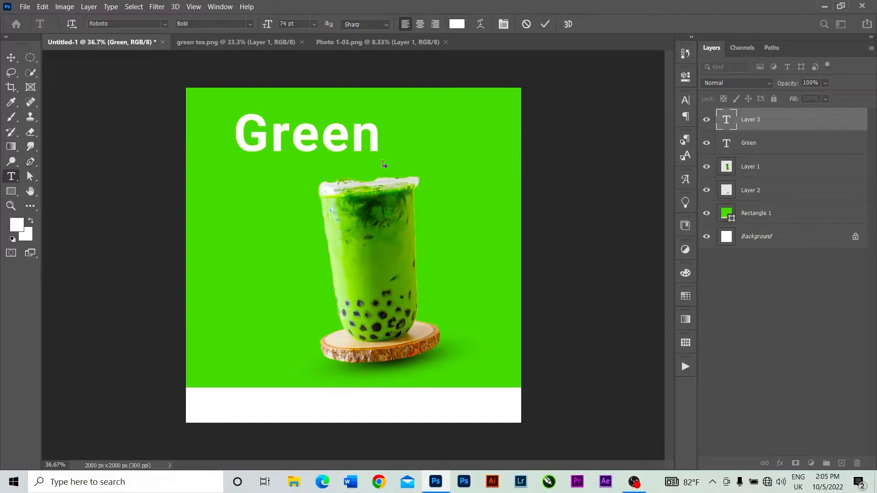
text(TE)
key(BackSpace)
text(ea)
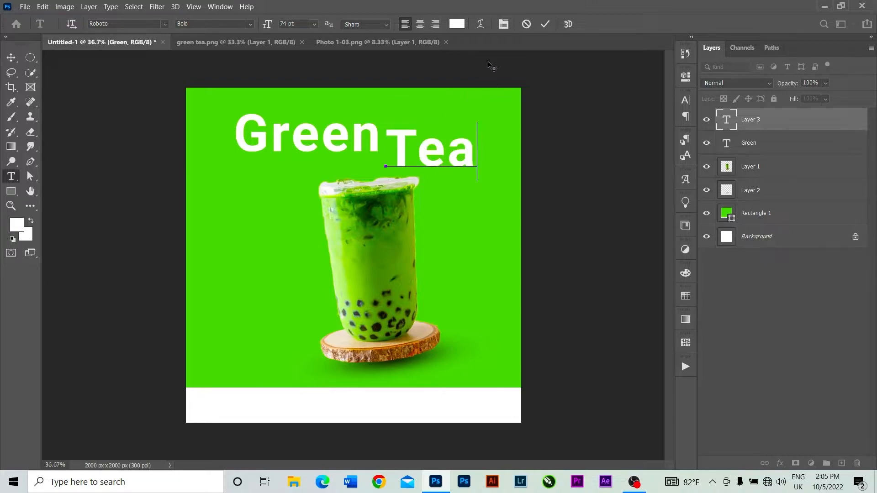
click(546, 22)
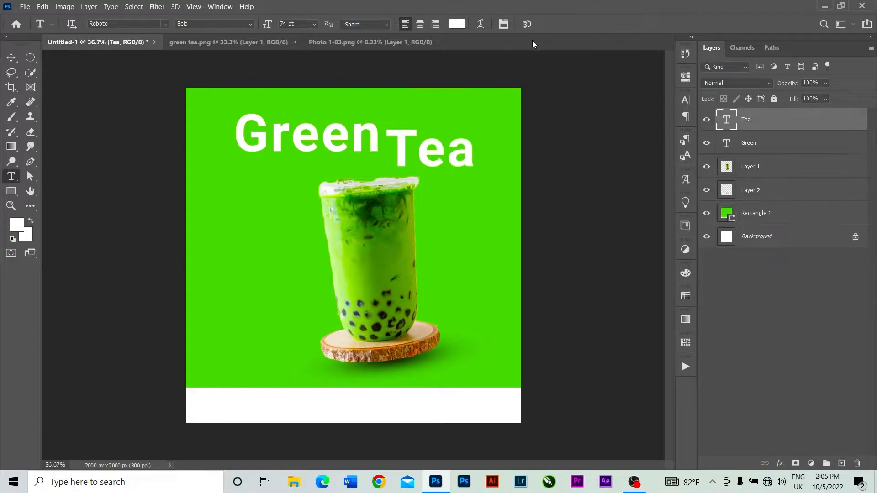
Reposition the two heading words so "Tea" sits lower and just past the end of "Green" above the cup
click(10, 58)
drag(427, 154, 422, 169)
mouse_move(372, 143)
mouse_down()
mouse_move(396, 147)
mouse_move(362, 147)
mouse_up()
Rotate "Green" and "Tea" together by about -11.14 degrees and nudge them slightly toward the poster's centre
shift+click(398, 154)
key(ctrl+t)
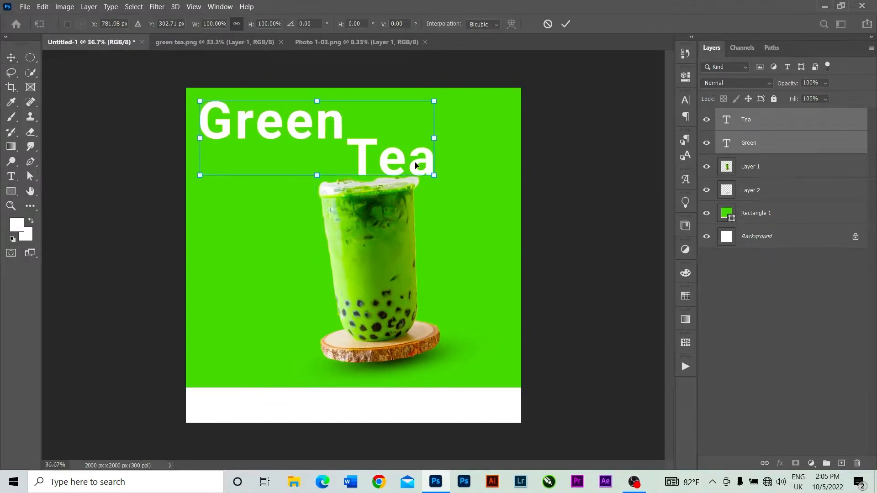
drag(449, 186, 396, 158)
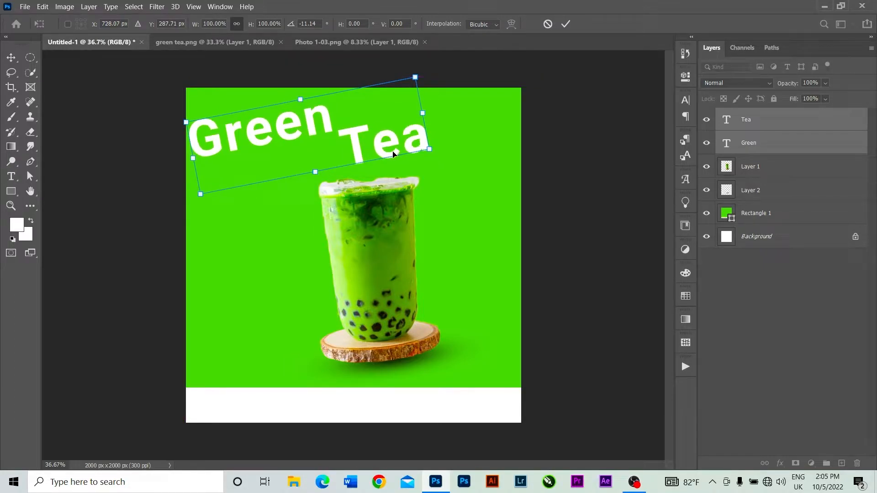
drag(391, 151, 397, 150)
click(566, 25)
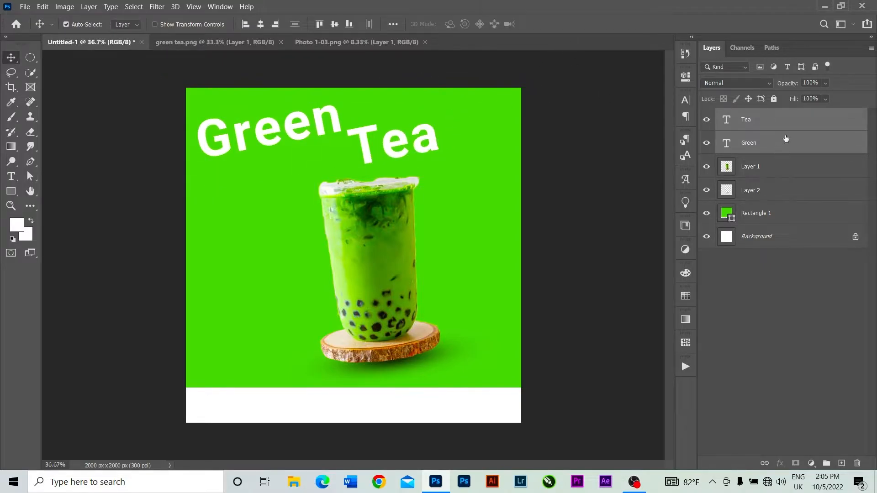
Add a black Multiply drop shadow to the "Green" layer with 50% opacity, 24 px distance, 0% spread and 27 px size
click(797, 146)
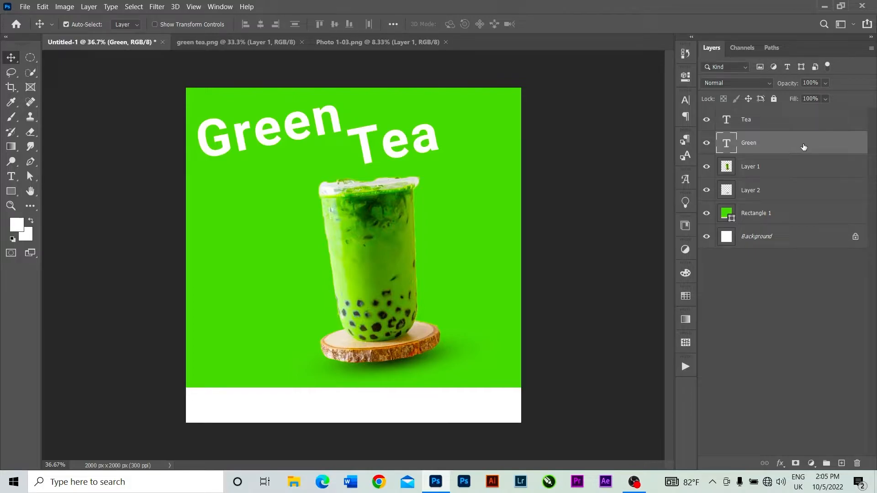
double_click(804, 146)
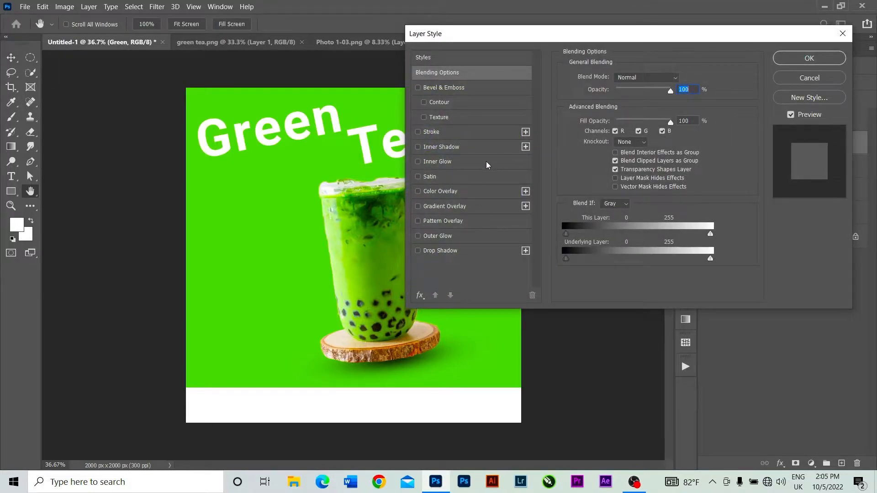
click(454, 253)
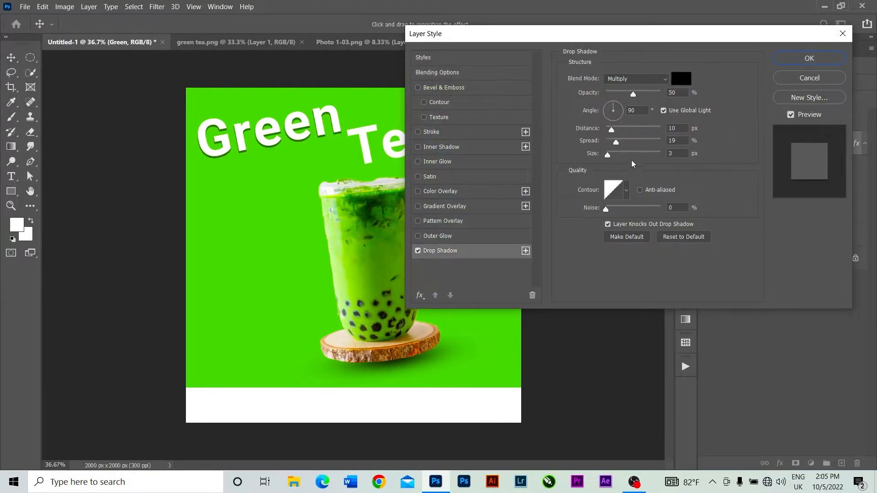
drag(610, 155, 621, 132)
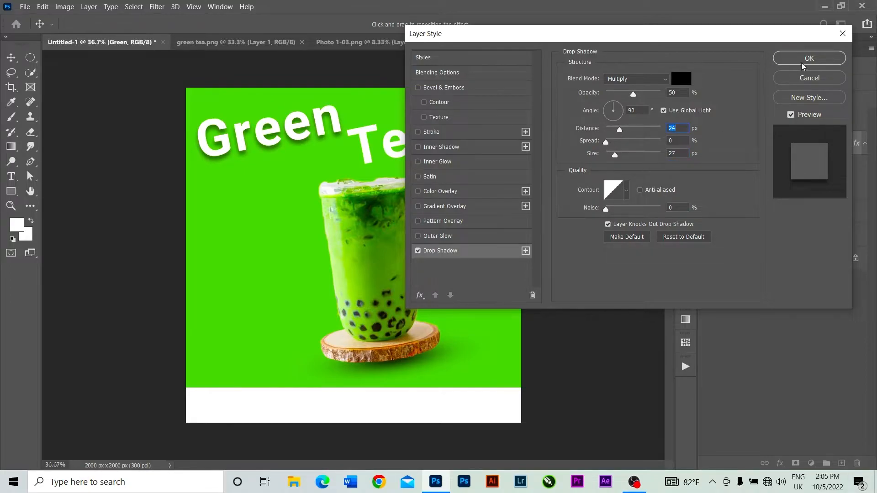
click(801, 62)
Copy the layer style from "Green" and paste it onto the "Tea" layer
right_click(783, 143)
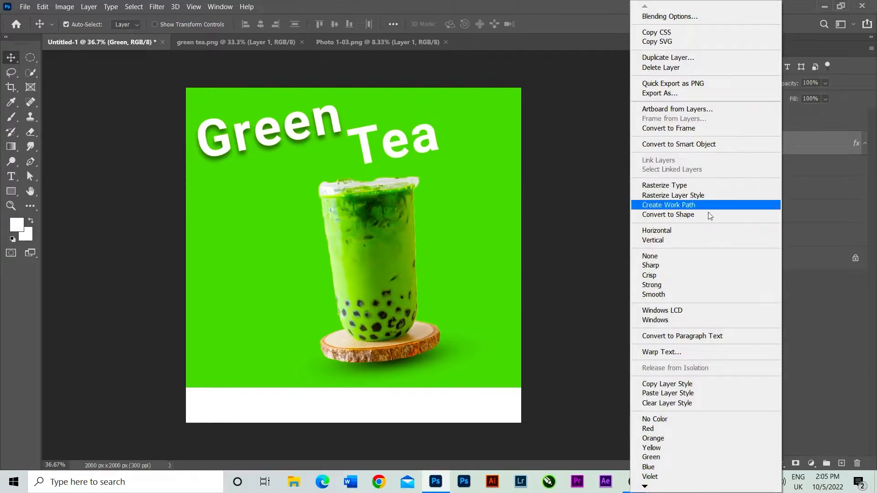
click(701, 384)
right_click(773, 125)
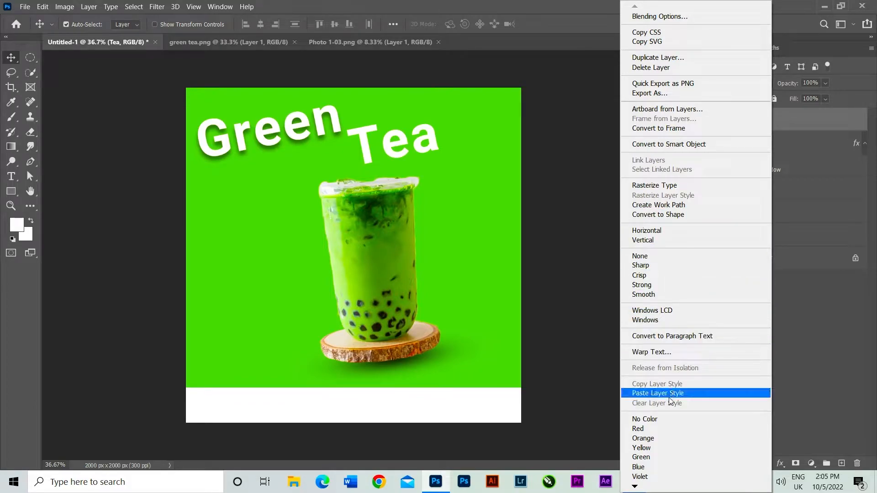
click(680, 393)
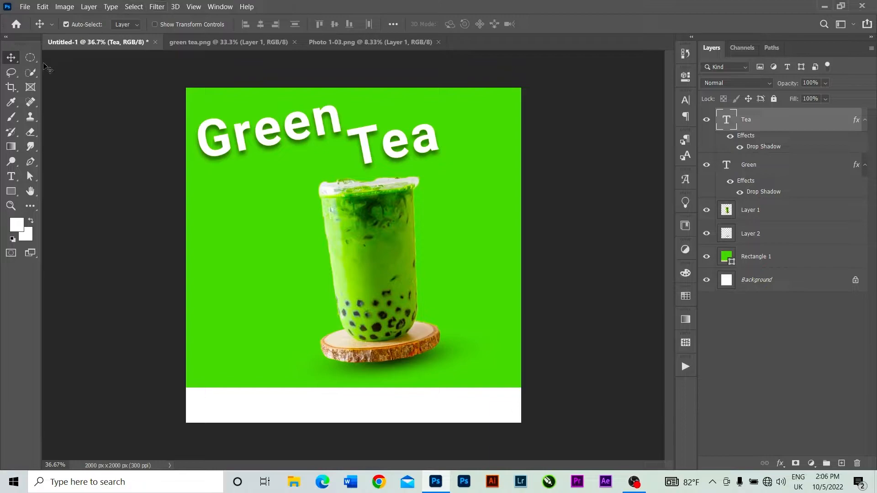
Draw a white circle about 586 px wide and place it beside the cup at about X 97 px, Y 852 px
click(10, 192)
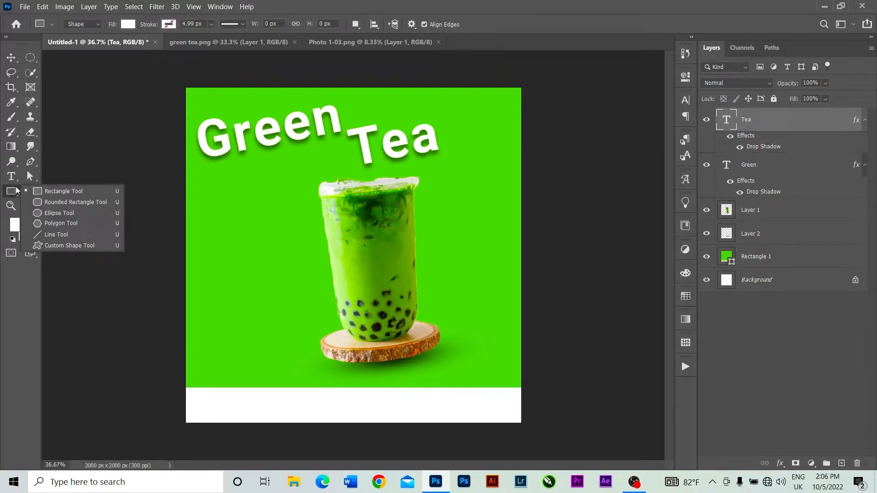
click(60, 214)
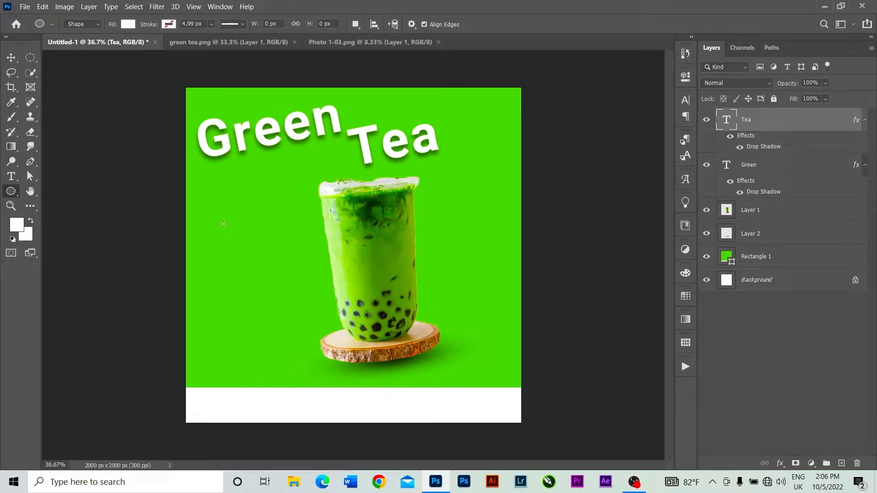
drag(222, 232, 320, 345)
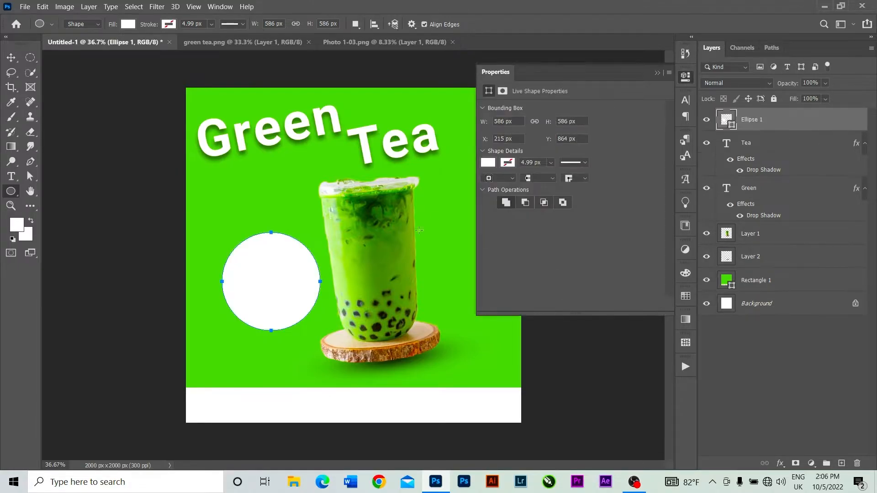
click(657, 72)
click(11, 57)
drag(275, 267, 254, 264)
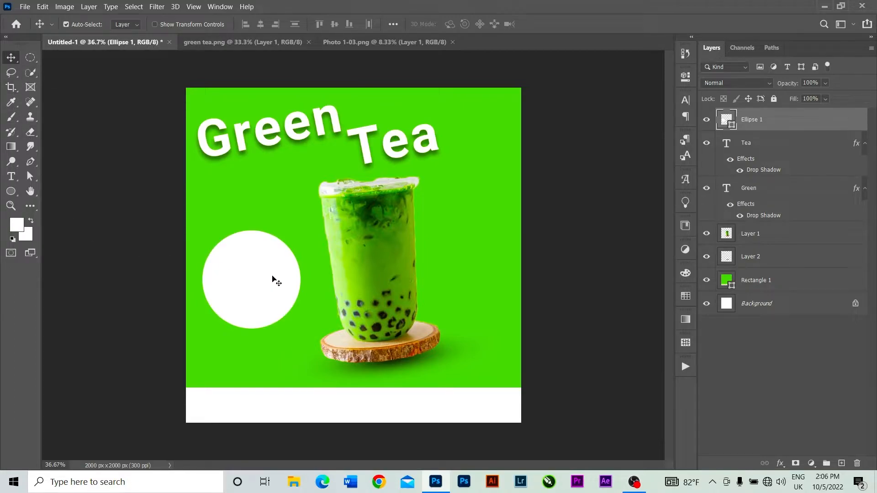
Duplicate the white circle layer and hide the original Ellipse 1
key(ctrl)
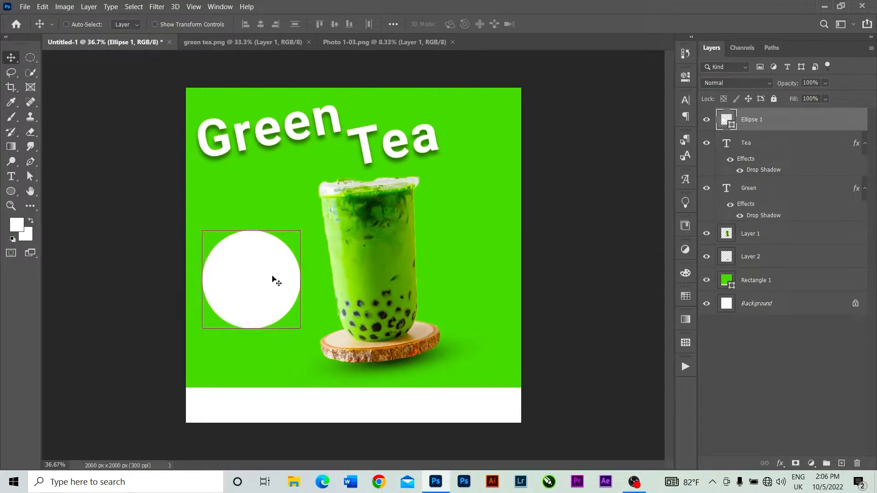
key(ctrl+j)
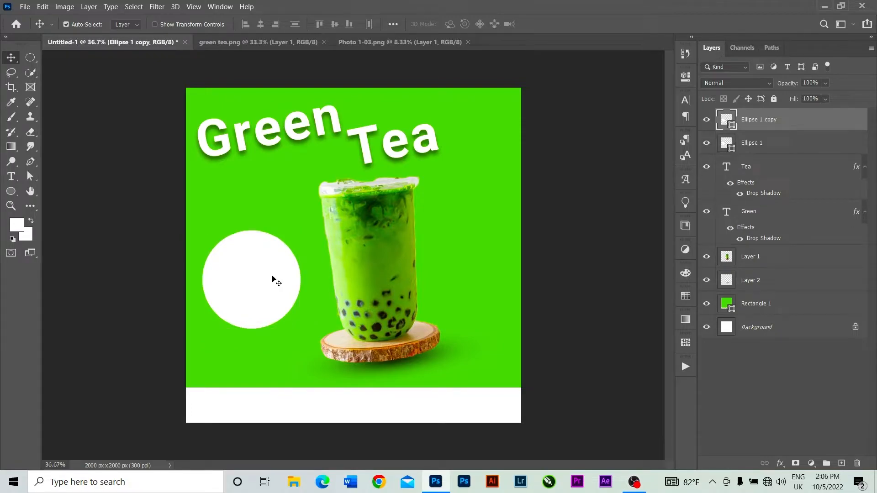
click(706, 143)
Remove the fill from the circle copy and give it a white stroke
click(688, 80)
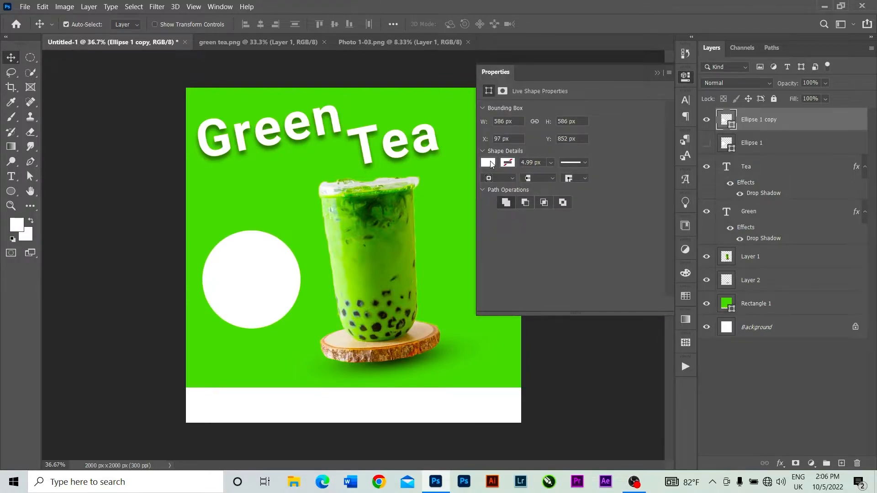
click(487, 162)
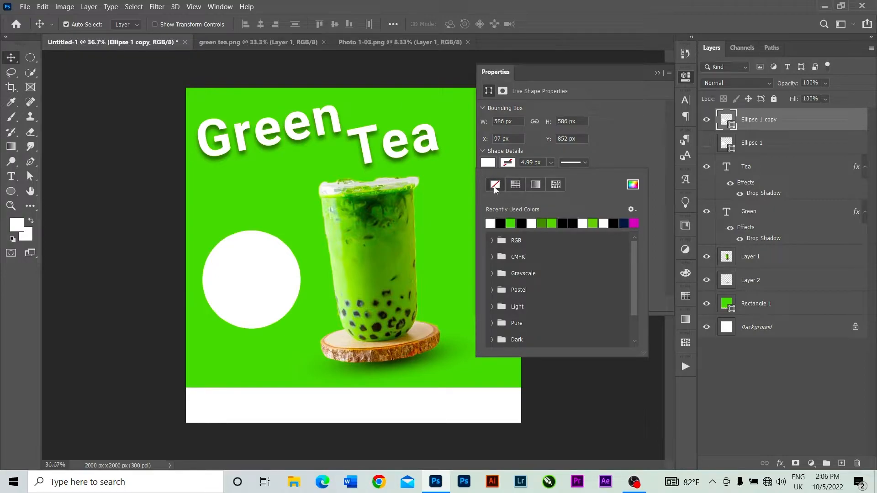
click(494, 185)
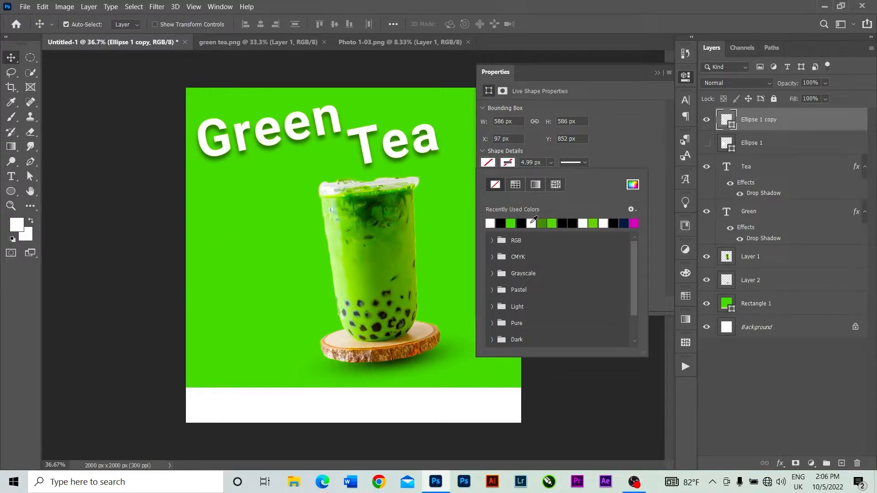
click(531, 223)
click(610, 151)
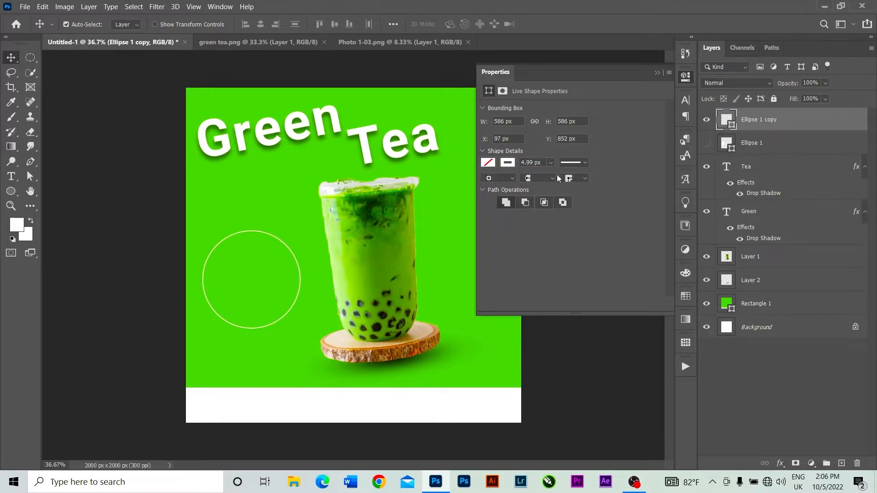
Set the circle copy's stroke to about 10.14 px wide with the dashed line style
click(551, 164)
mouse_move(563, 179)
mouse_down()
mouse_move(576, 179)
mouse_move(557, 178)
mouse_up()
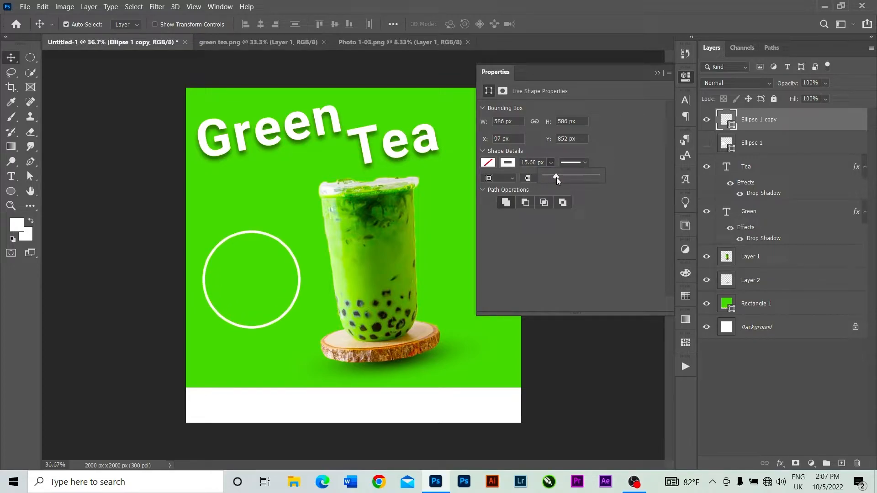
drag(557, 177, 557, 176)
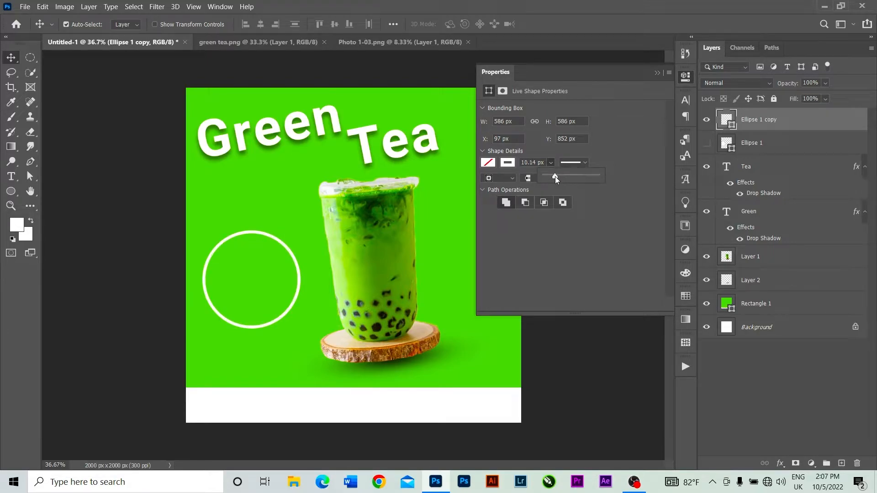
click(584, 163)
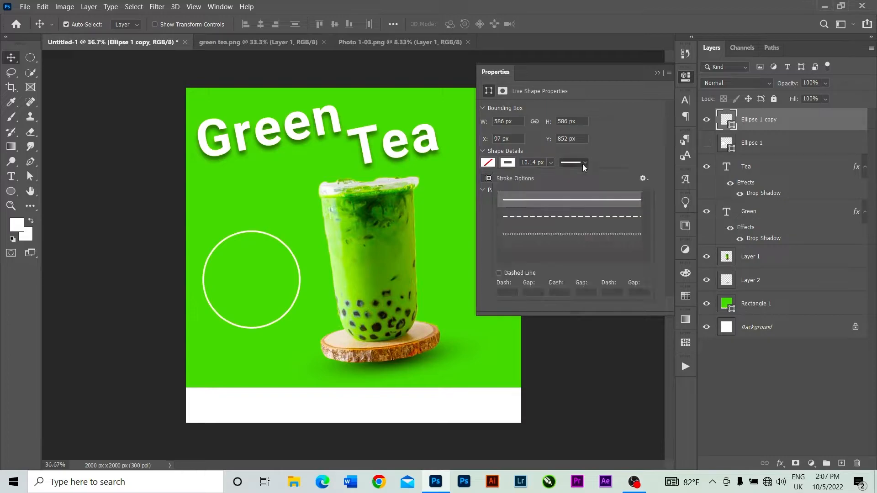
click(577, 218)
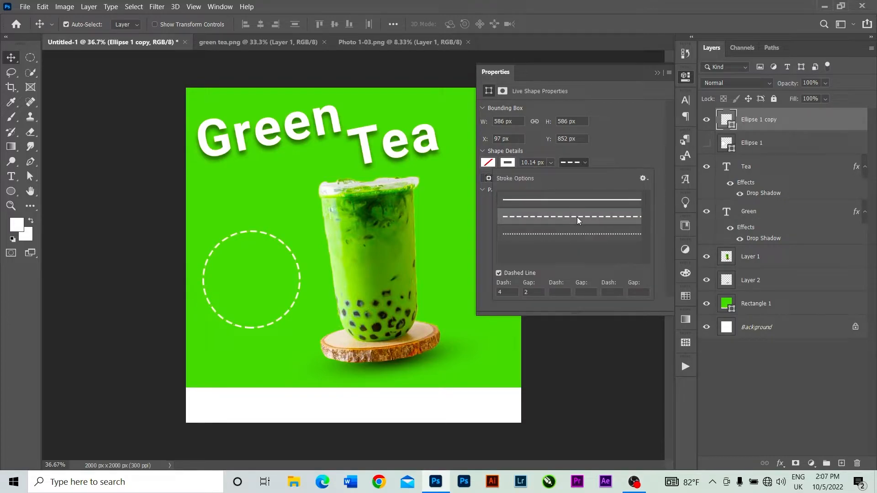
click(654, 73)
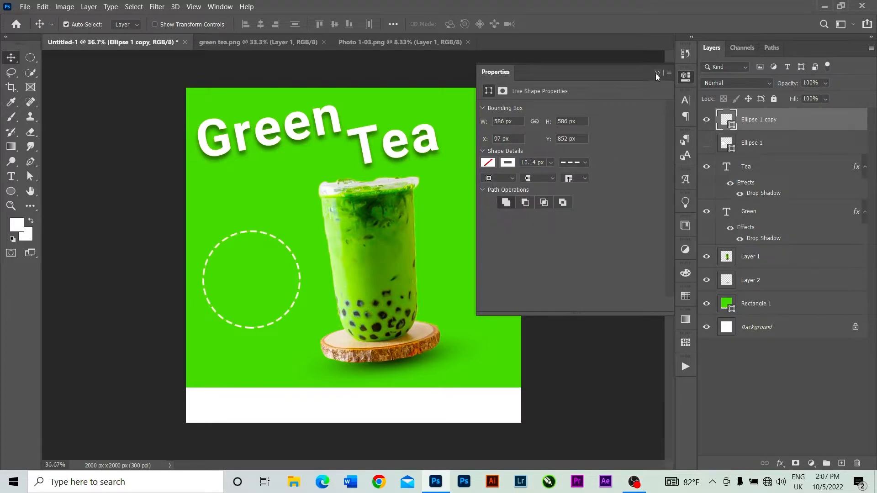
click(656, 72)
Show the original white circle again and scale the dashed ring up to about 114.41% around it
click(706, 143)
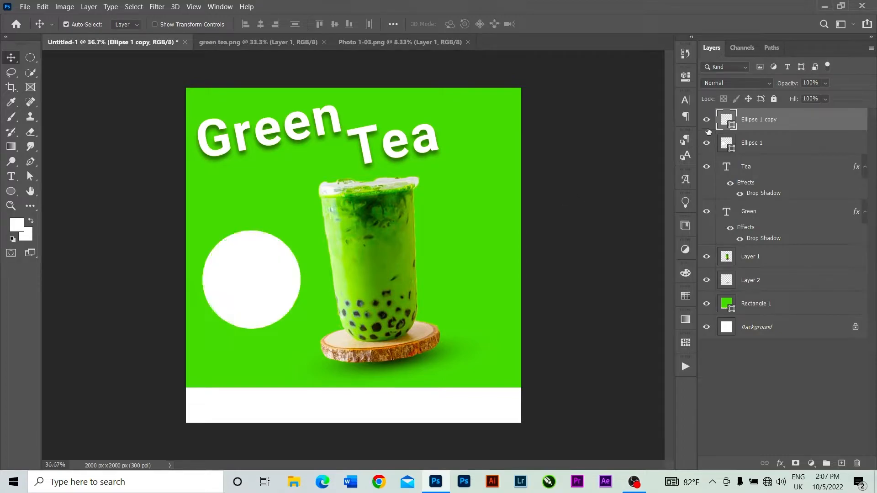
key(ctrl+t)
key(ctrl+t)
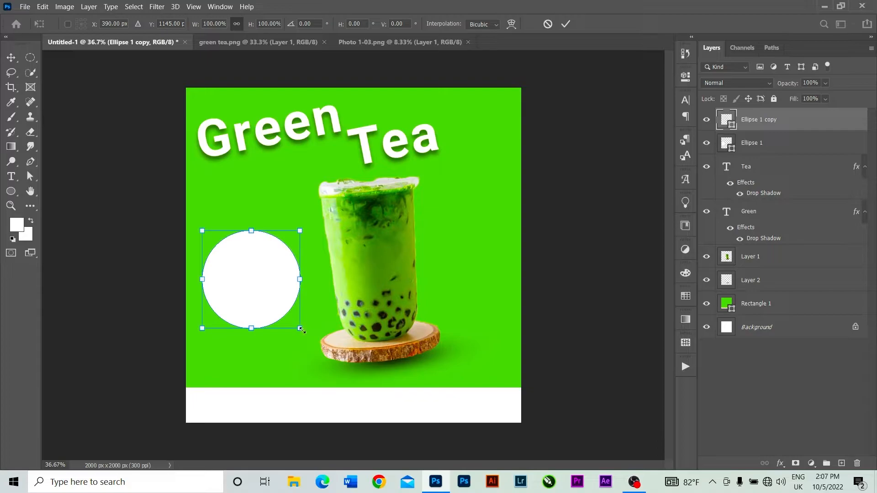
drag(300, 328, 306, 336)
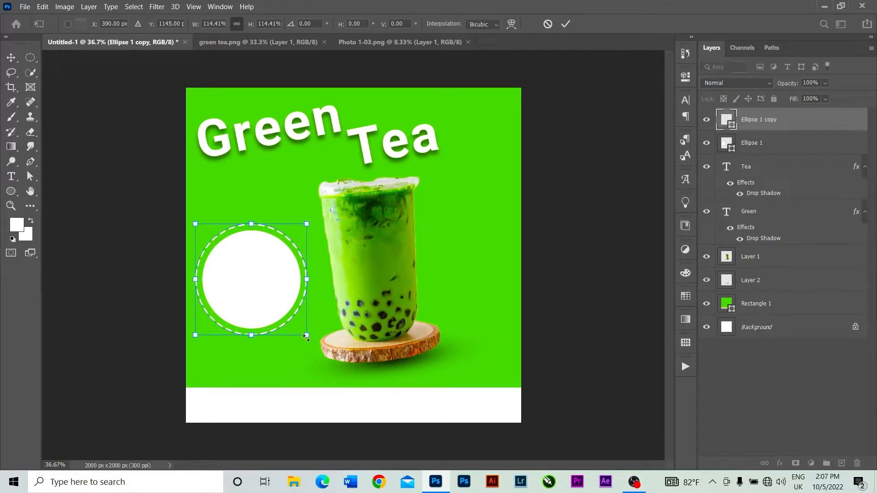
click(565, 24)
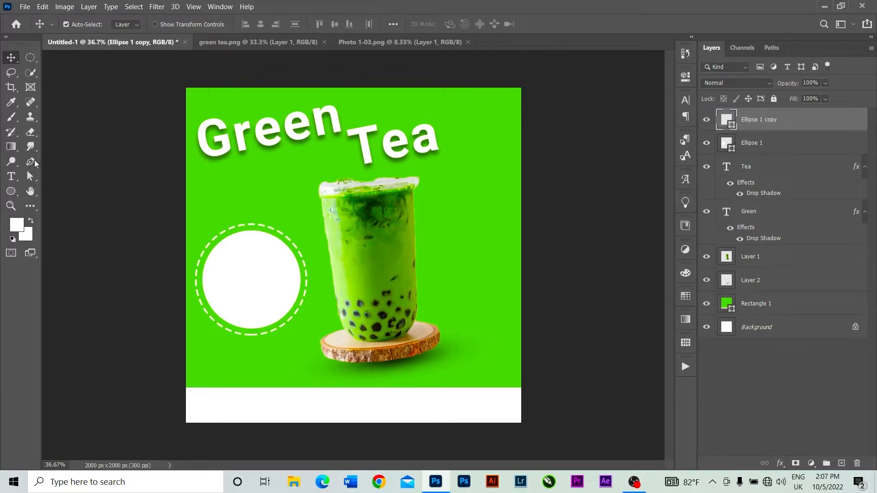
Add a "40%" text layer in Roboto Bold 74 pt beside the cup
click(11, 177)
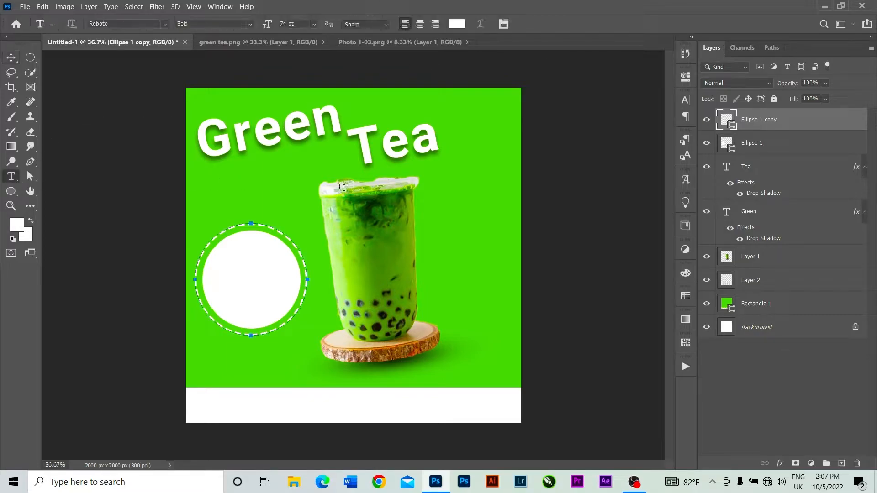
click(432, 204)
key(BackSpace)
text(40)
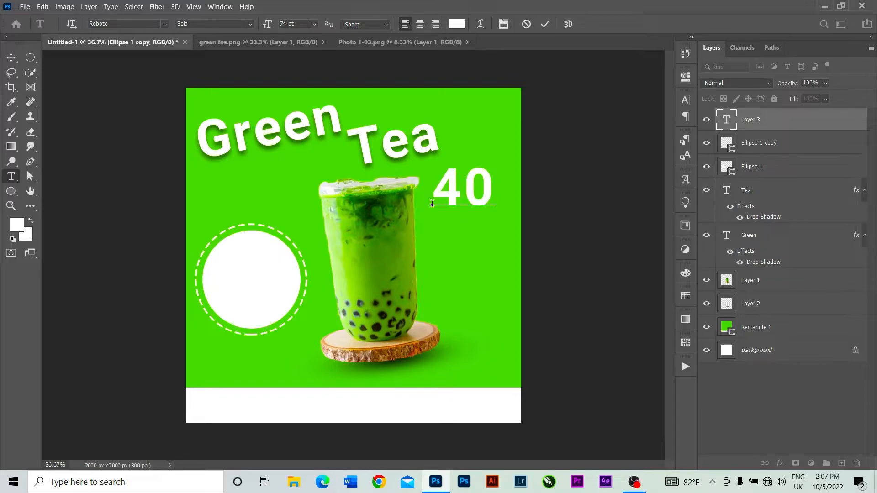
text(%)
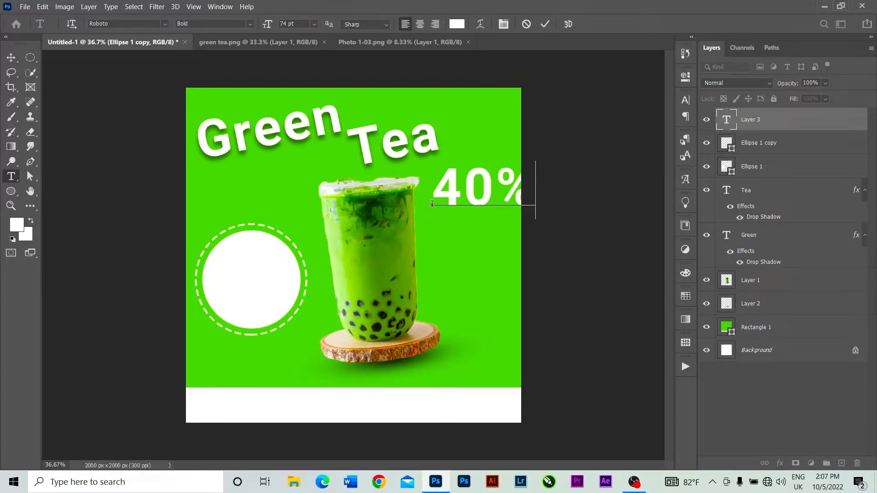
click(545, 24)
key(v)
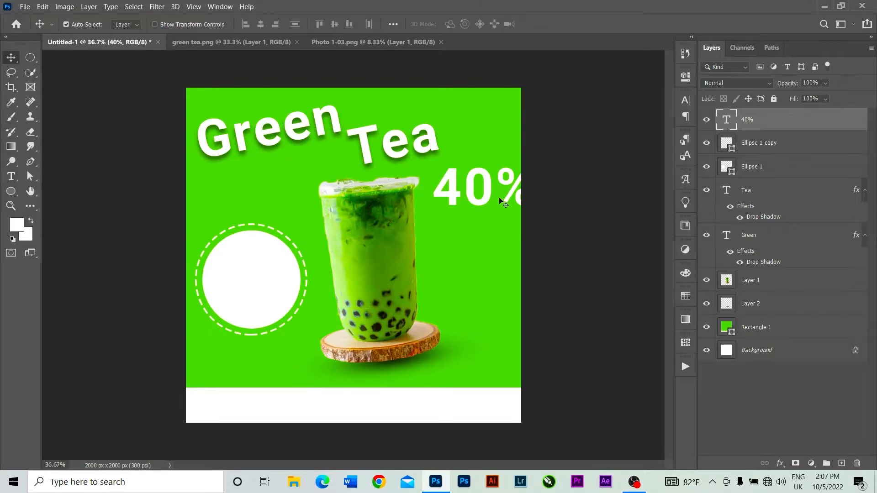
Move the "40%" text onto the white badge circle and set its color to black (000000)
drag(463, 202, 239, 280)
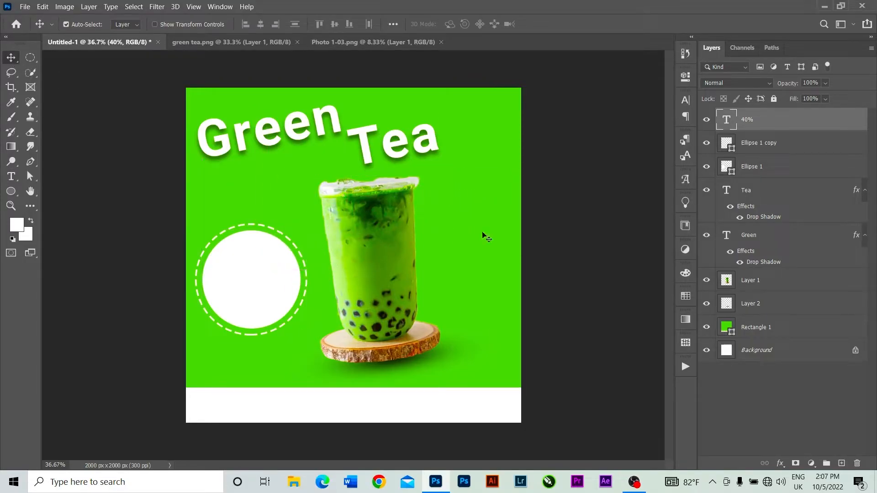
click(678, 101)
click(650, 170)
text(000000)
click(833, 122)
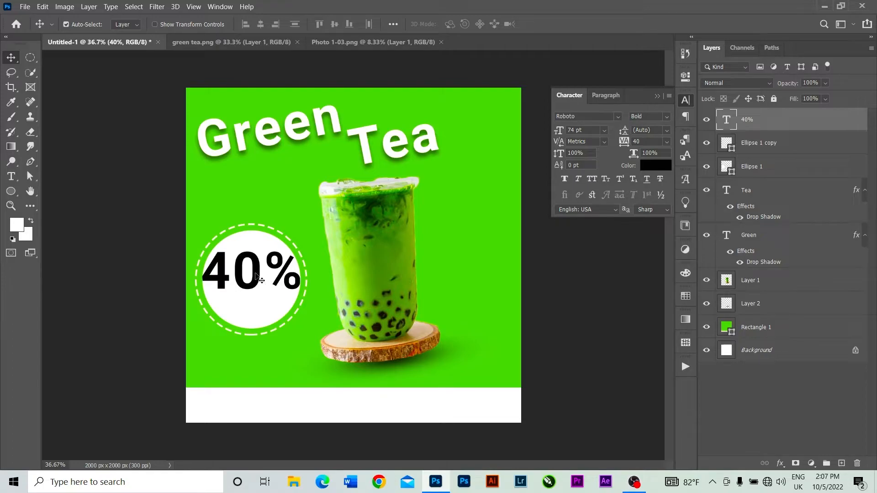
Scale the "40%" text down to about 83.13% and place it in the upper half of the white circle
key(ctrl+t)
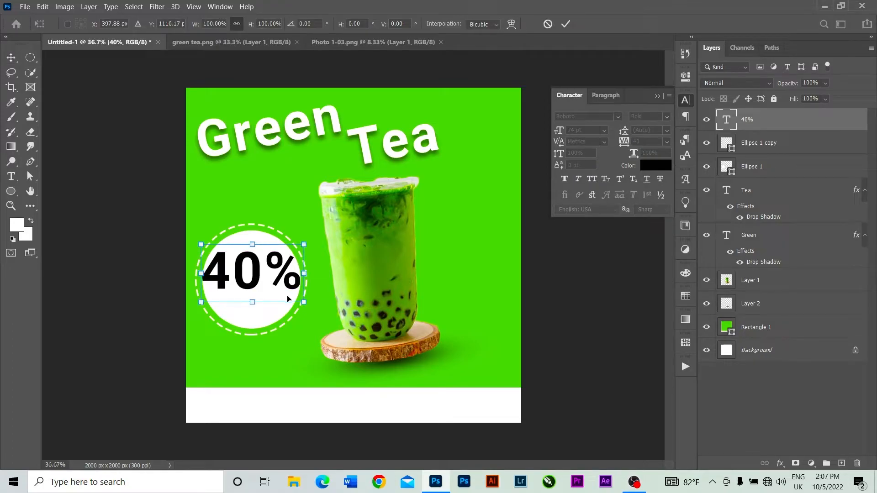
drag(304, 302, 295, 297)
drag(253, 277, 252, 268)
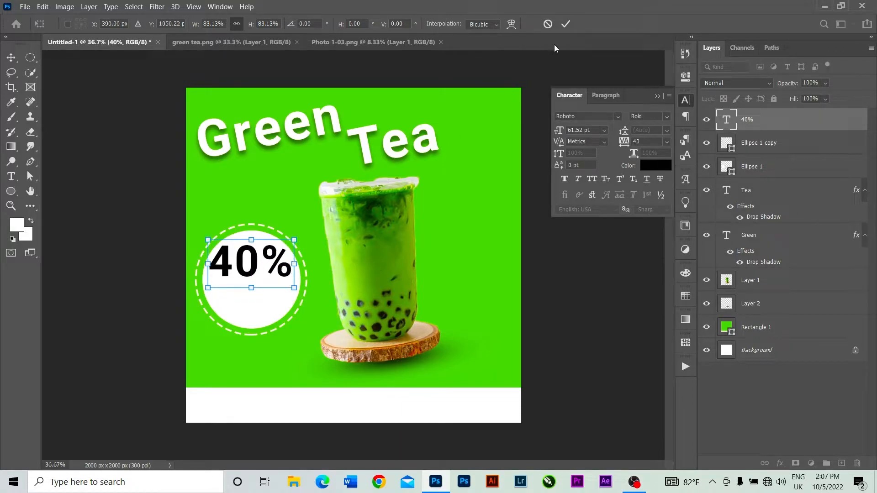
click(565, 24)
Add a black "Off" text layer in Roboto Bold 74 pt on the green area beside the cup
click(11, 176)
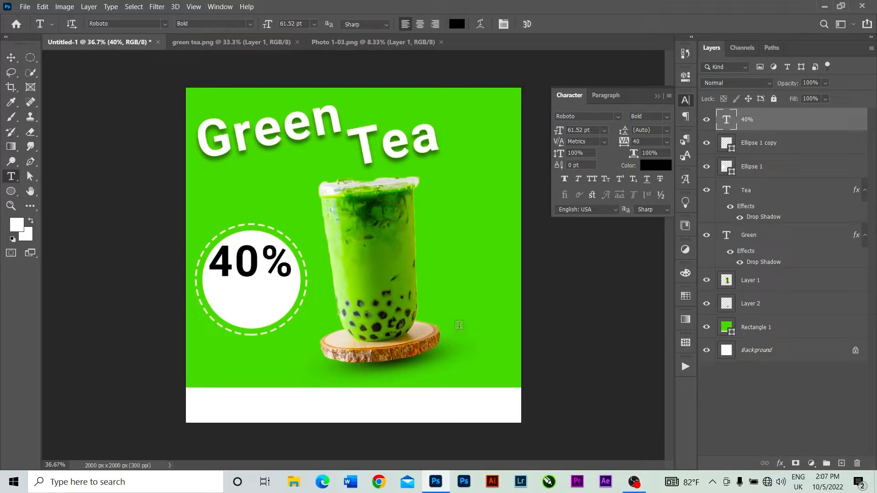
click(434, 293)
key(BackSpace)
text(0)
text(ff)
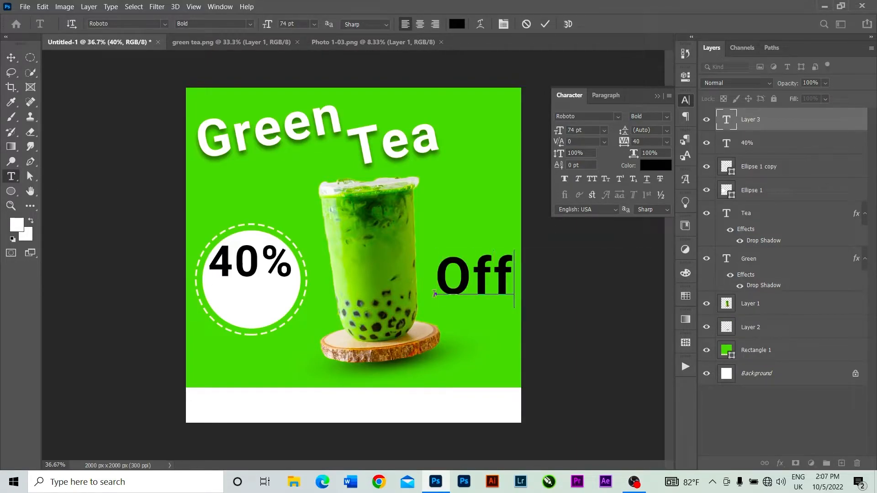
click(545, 24)
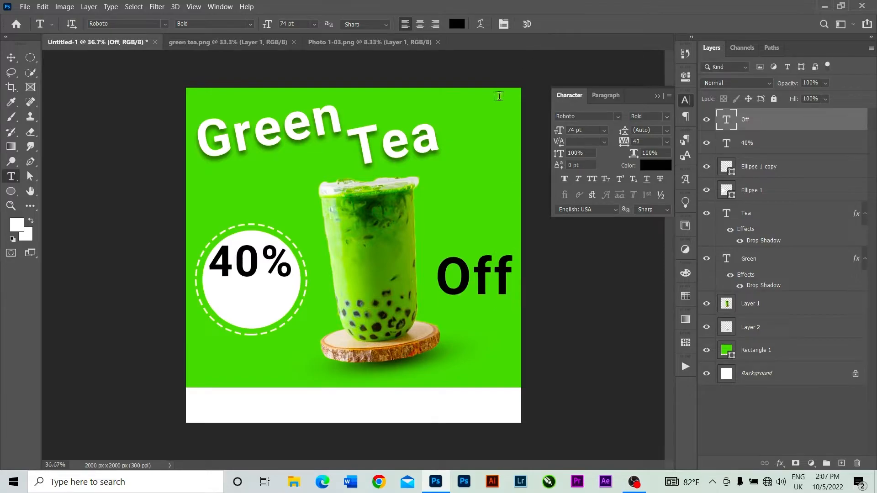
Move the "Off" text into the white badge circle beneath "40%"
click(12, 58)
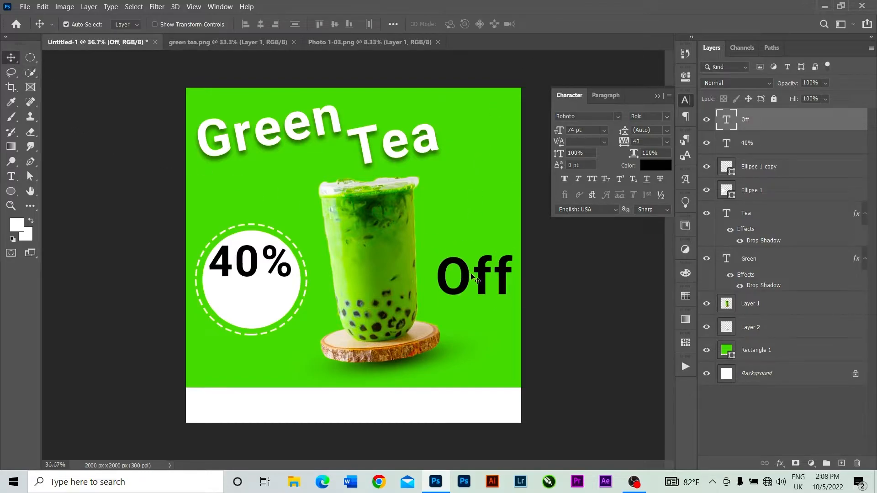
drag(468, 278, 246, 315)
click(656, 96)
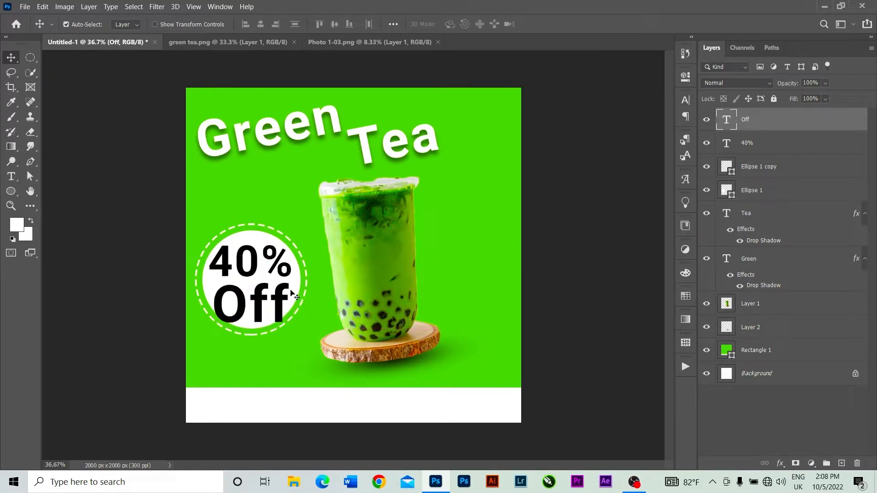
Scale the "Off" text down to about 74.94% and nudge "40%" slightly down toward it
key(ctrl+t)
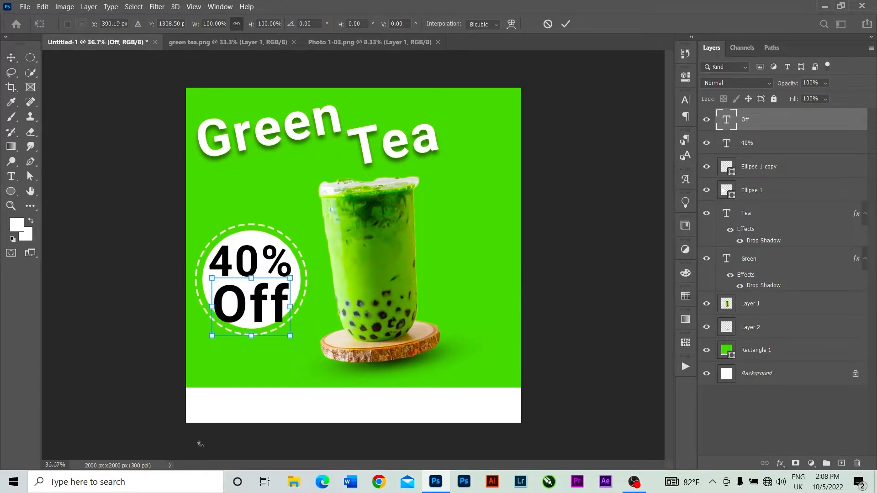
drag(290, 336, 273, 314)
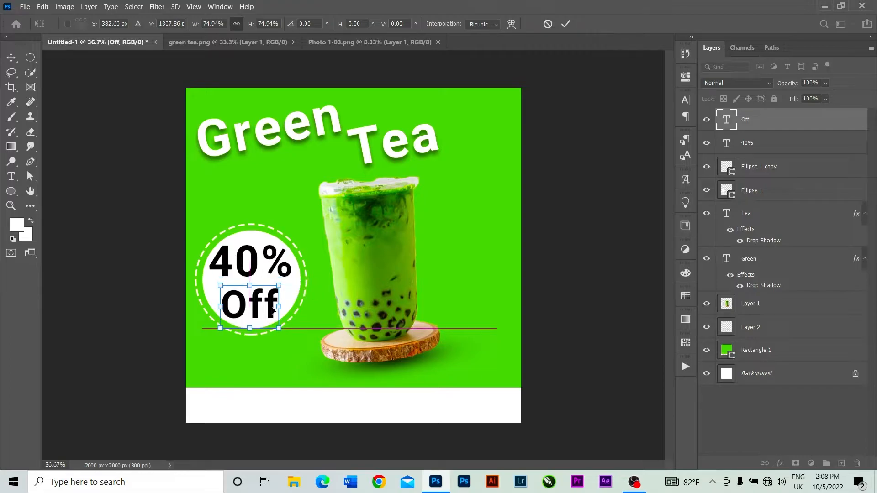
click(565, 24)
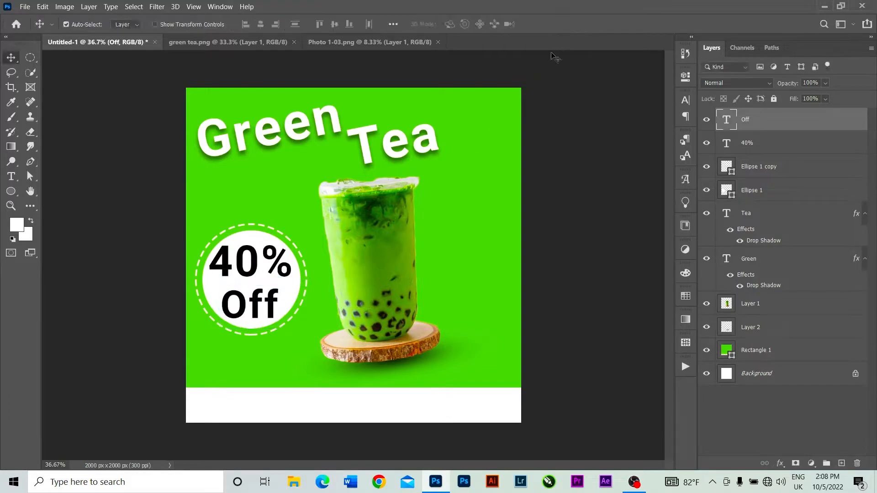
click(255, 257)
drag(255, 257, 258, 261)
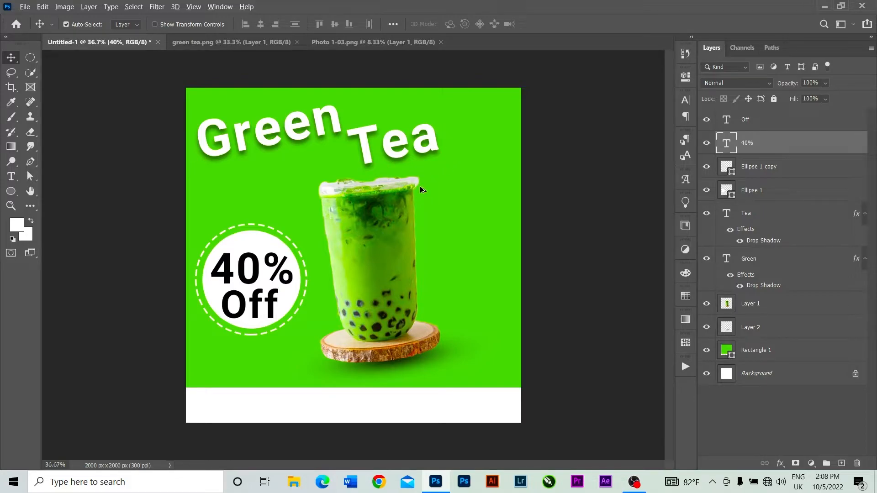
scroll(421, 185, down, 2)
scroll(422, 192, up, 1)
scroll(422, 192, down, 2)
scroll(422, 194, up, 4)
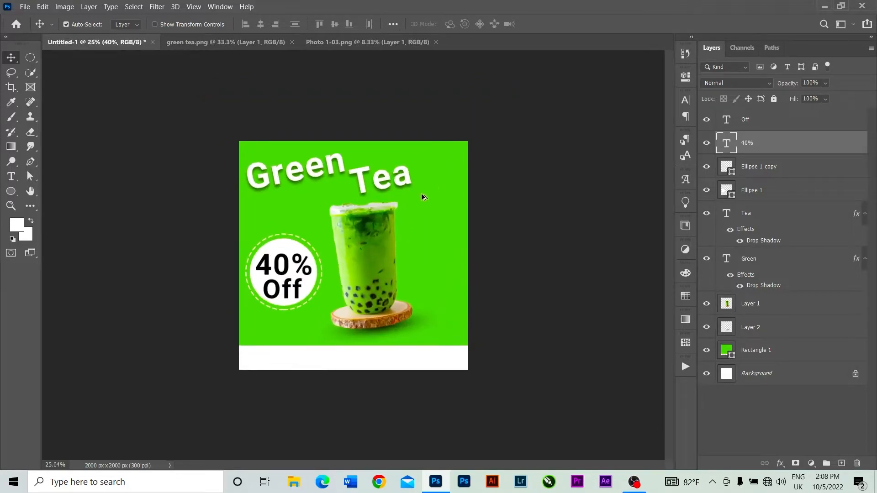
scroll(421, 193, up, 2)
scroll(421, 193, down, 1)
scroll(421, 194, up, 1)
scroll(421, 194, down, 1)
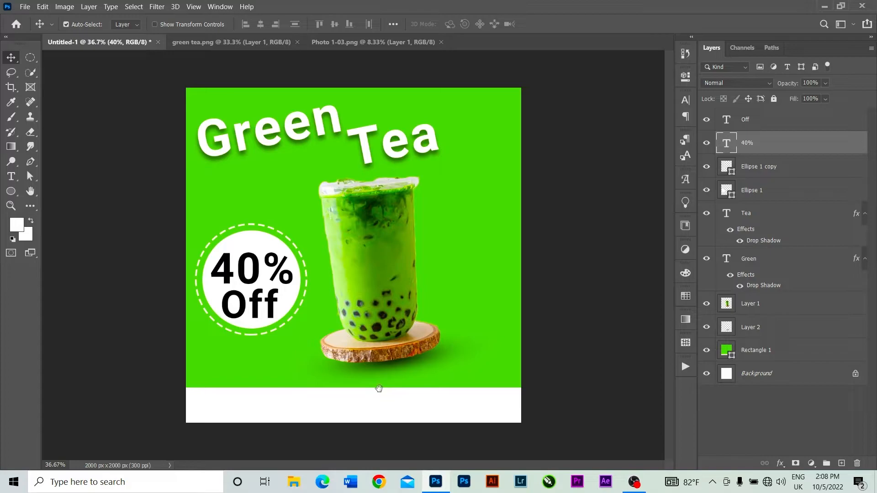
Draw a small white circle about 41 px wide on the green area below the discount badge
click(11, 190)
drag(200, 364, 208, 370)
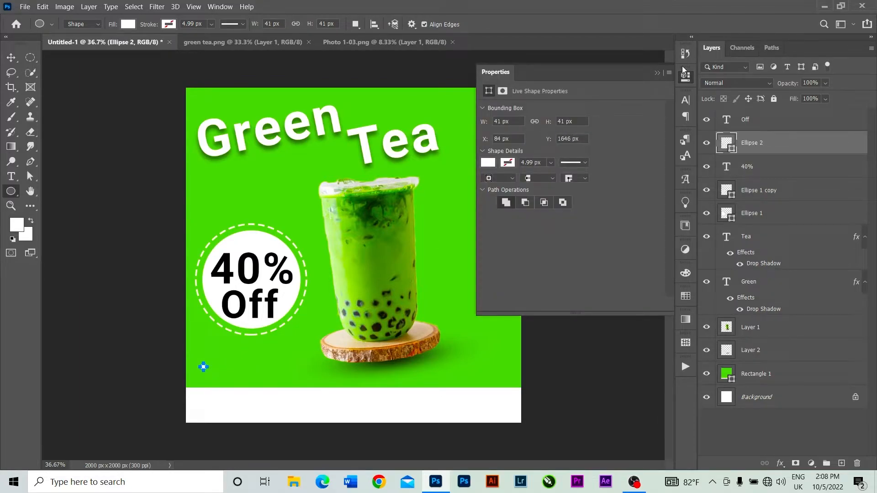
click(658, 72)
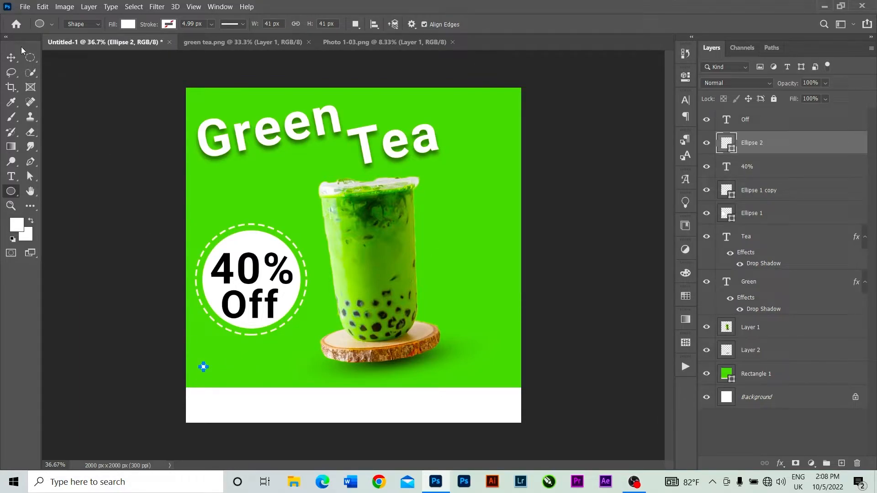
Duplicate the small white dot, then duplicate the pair, to form an evenly spaced horizontal row of four dots
click(11, 57)
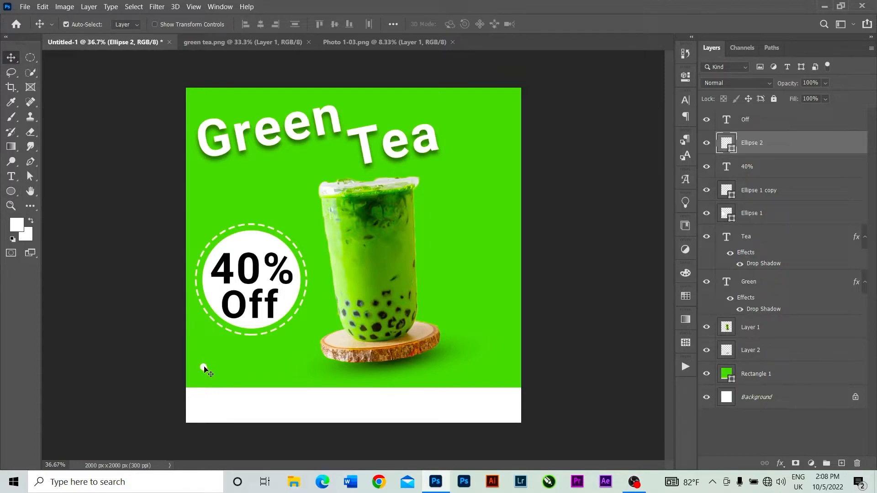
drag(204, 368, 213, 369)
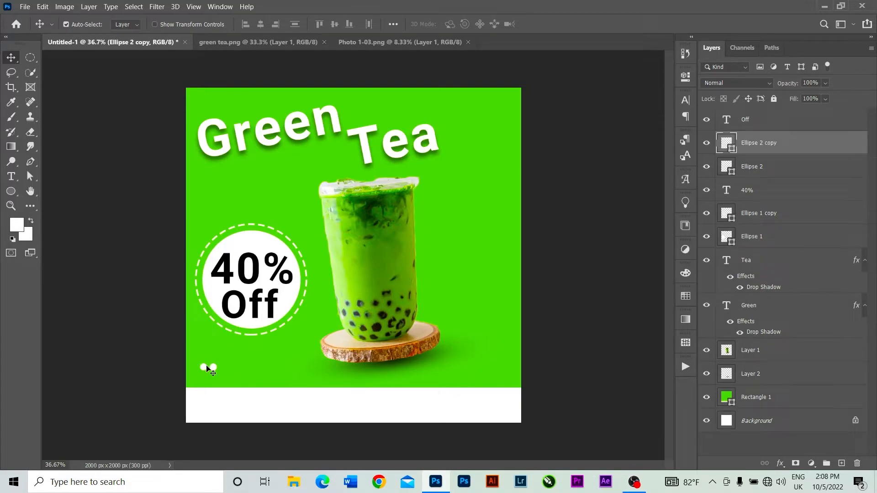
click(213, 368)
shift+click(215, 369)
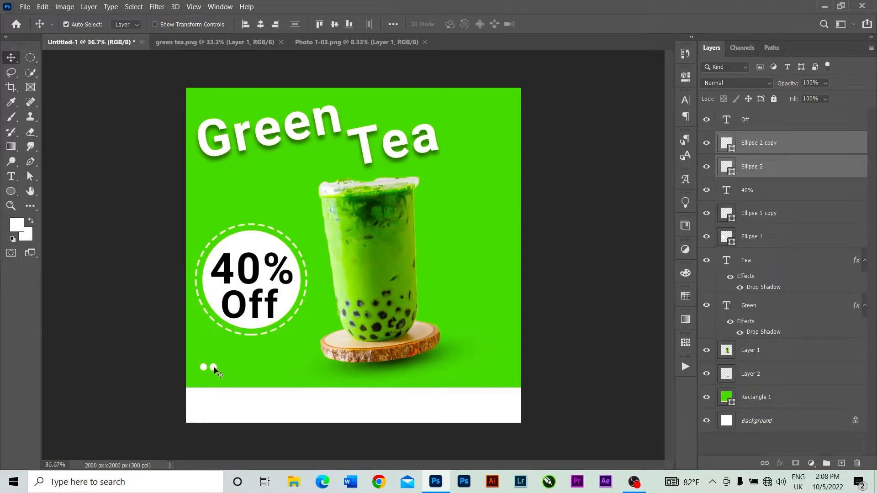
drag(214, 368, 233, 371)
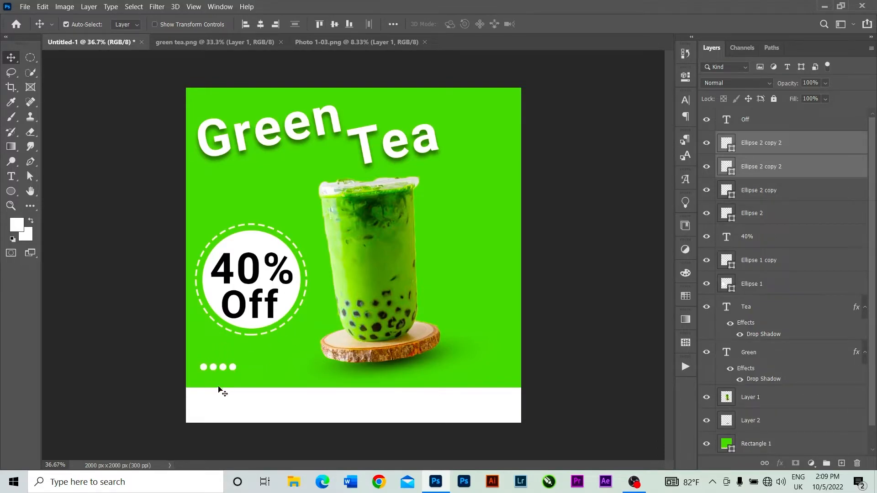
scroll(245, 385, up, 3)
drag(248, 388, 296, 308)
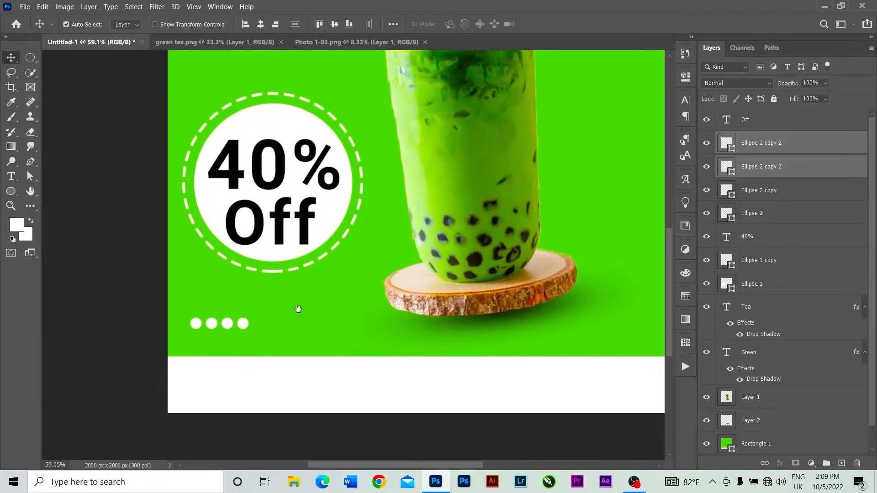
click(205, 318)
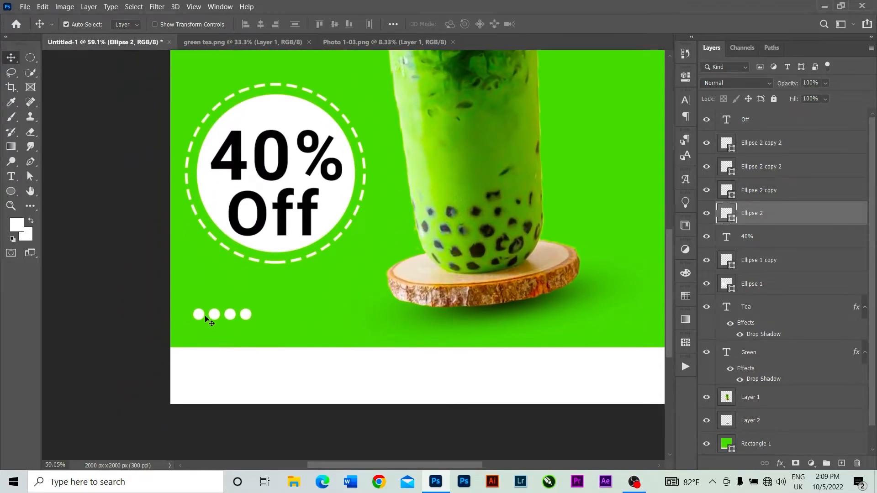
shift+click(247, 316)
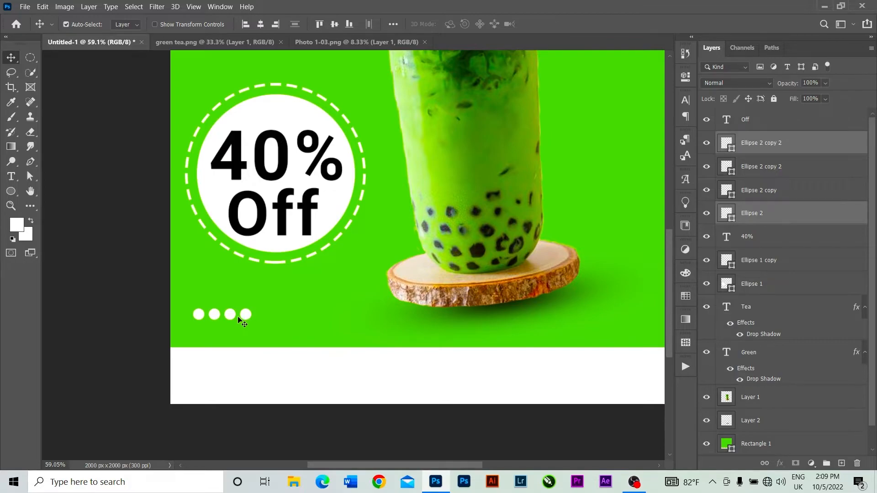
click(215, 317)
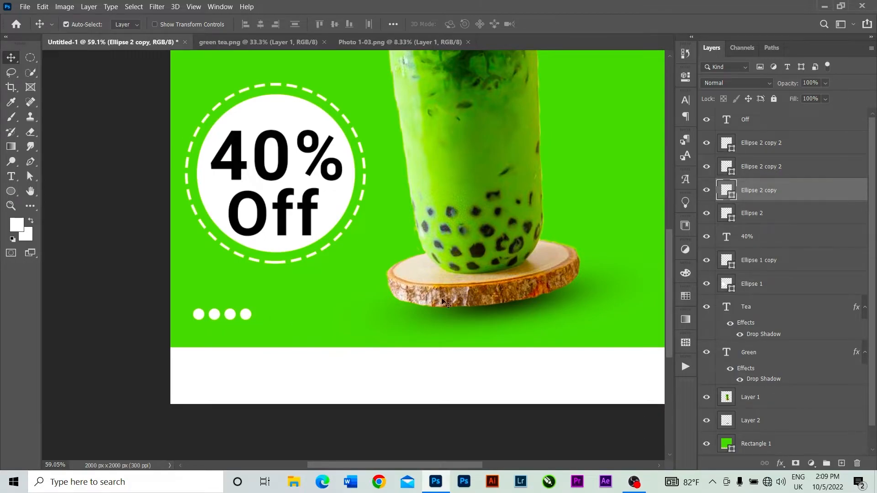
click(250, 315)
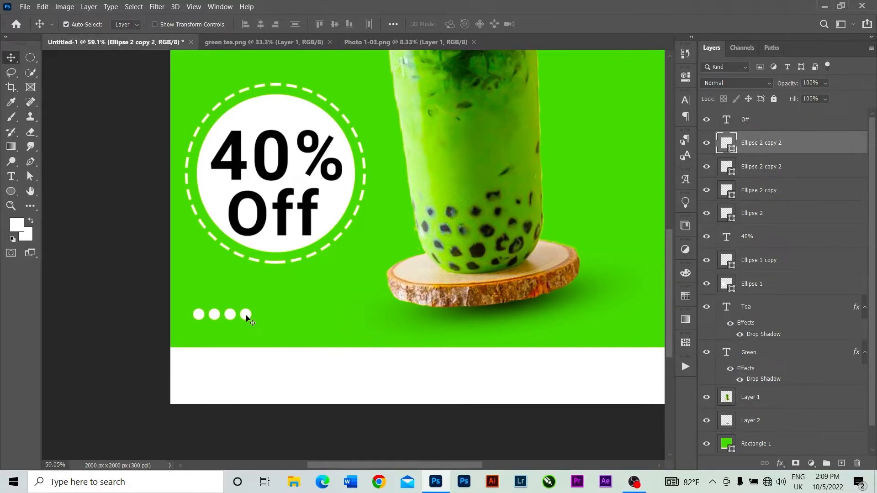
Select all four white dots and duplicate them alongside to extend the row to eight evenly spaced dots
click(202, 318)
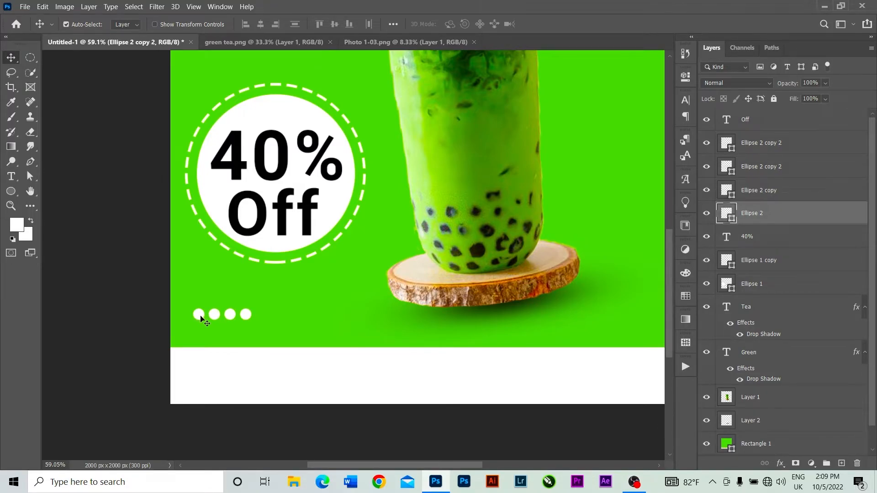
shift+click(246, 315)
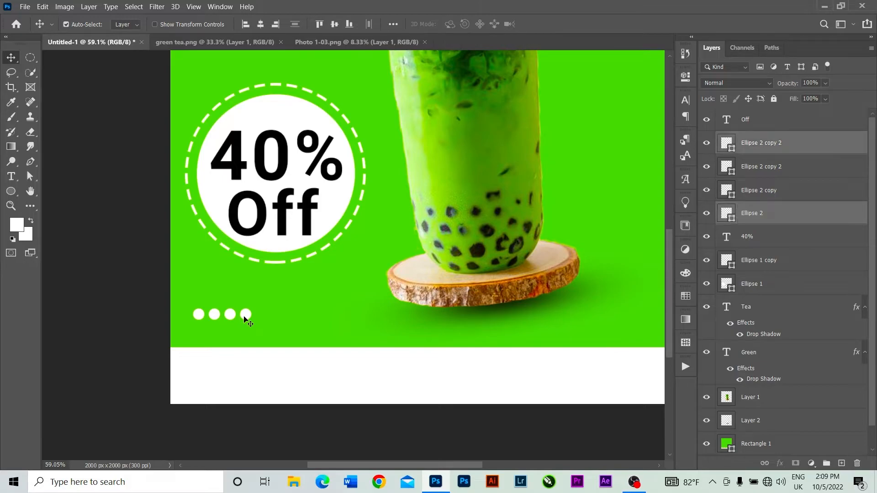
shift+click(232, 316)
shift+click(215, 316)
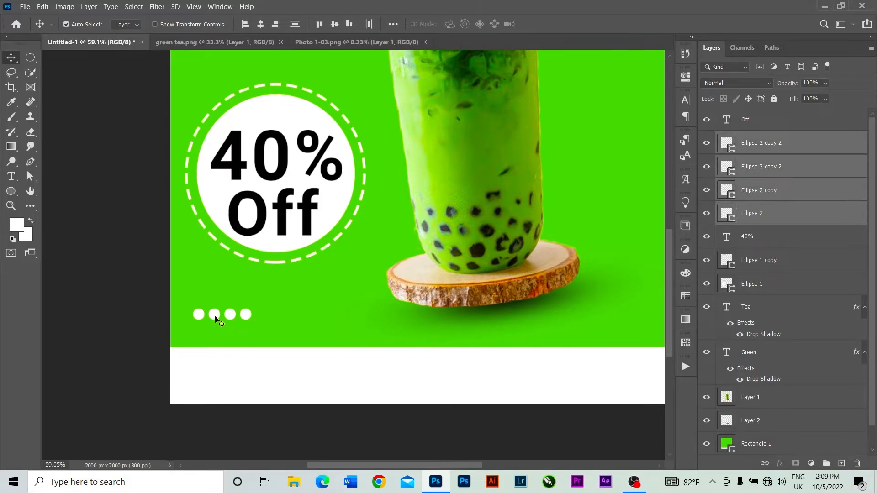
drag(214, 315, 275, 321)
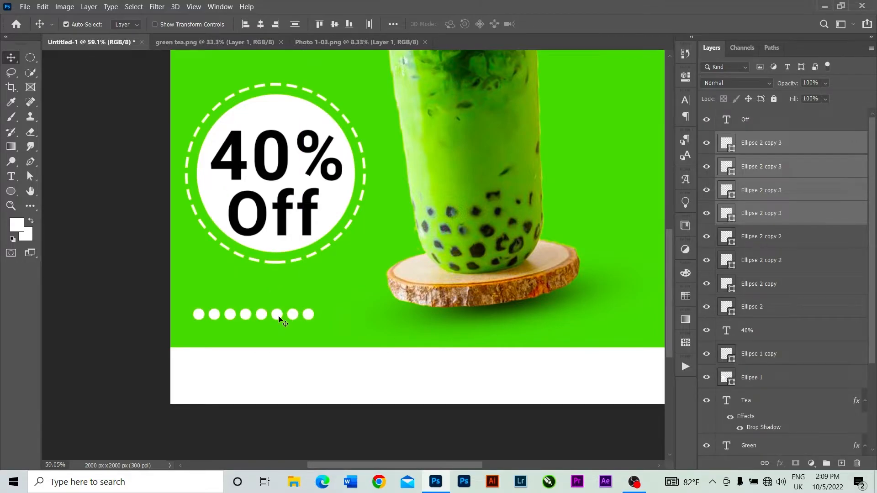
Merge the four selected dot shapes, then duplicate the merged four-dot groups below to form a second, offset row of eight dots
right_click(798, 151)
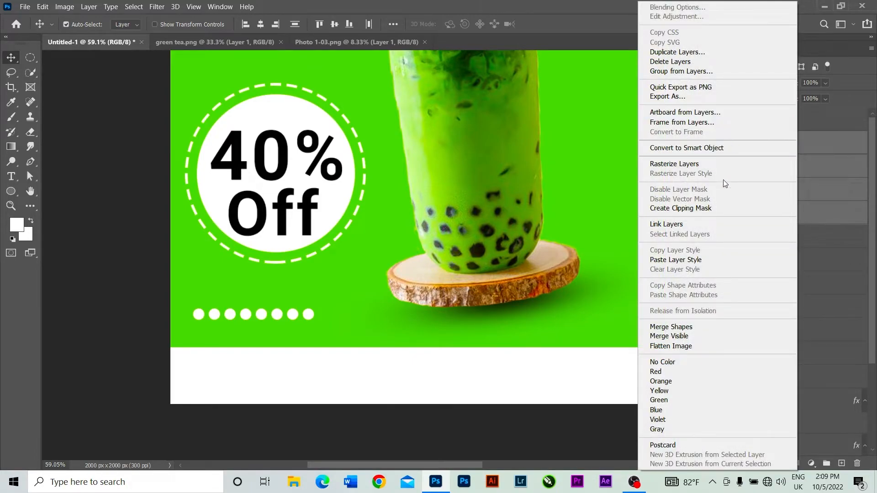
click(711, 328)
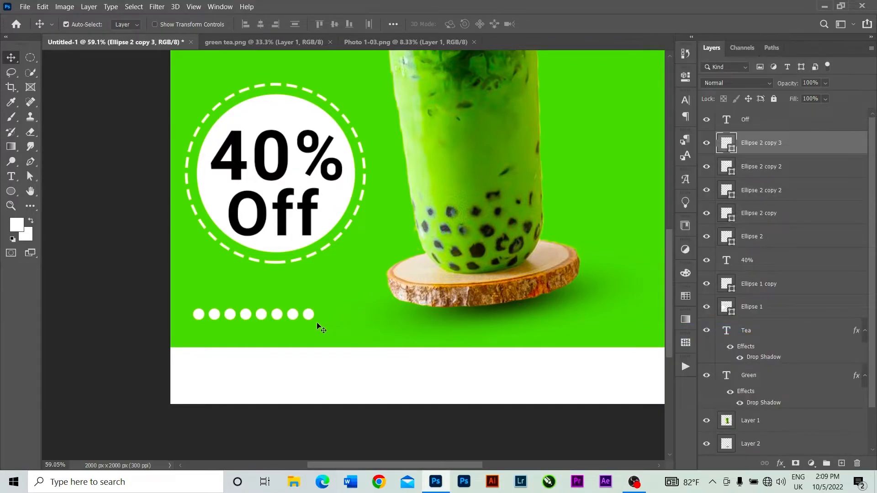
drag(310, 318, 319, 335)
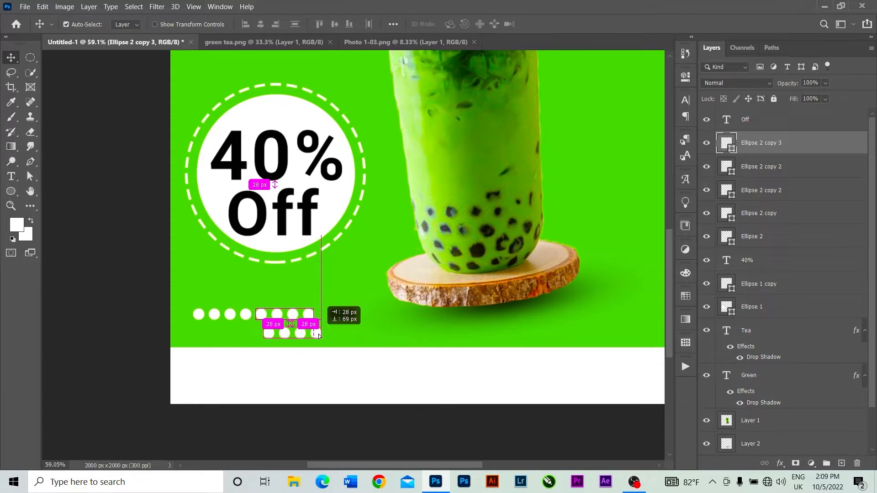
drag(319, 336, 344, 334)
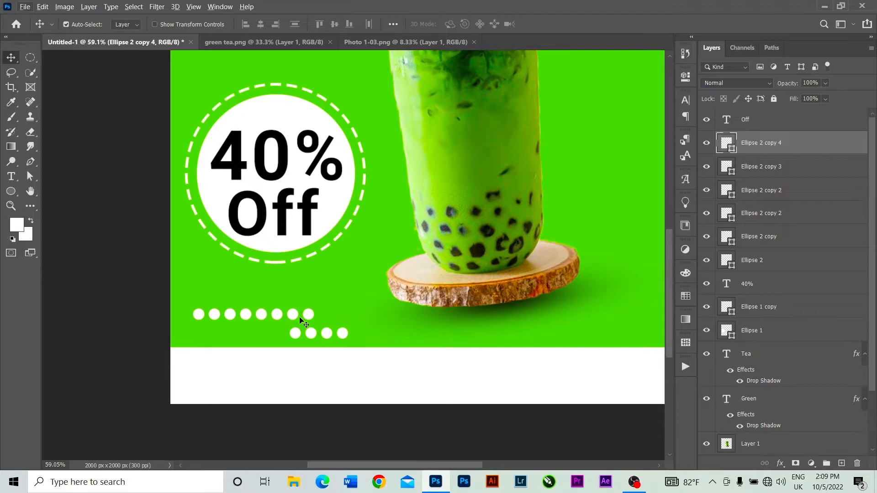
drag(310, 316, 285, 337)
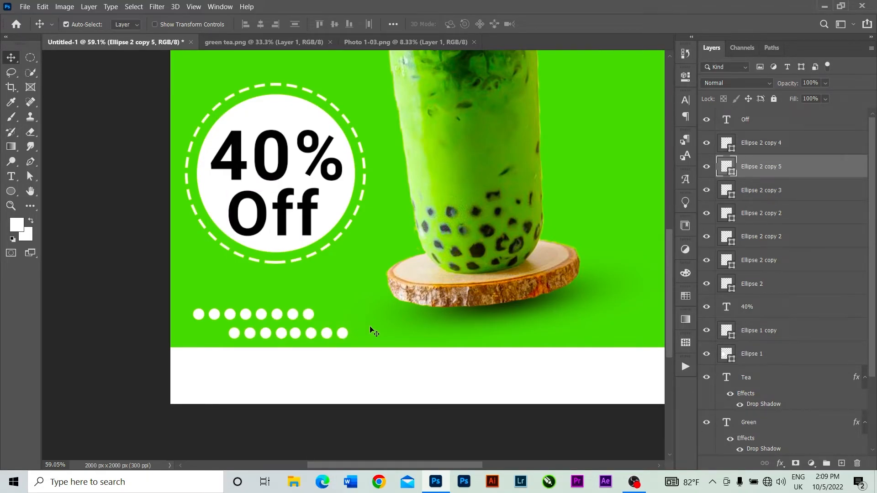
Draw a wide green rectangle on the white strip beneath the cup, its upper edge meeting the green background
scroll(398, 343, down, 5)
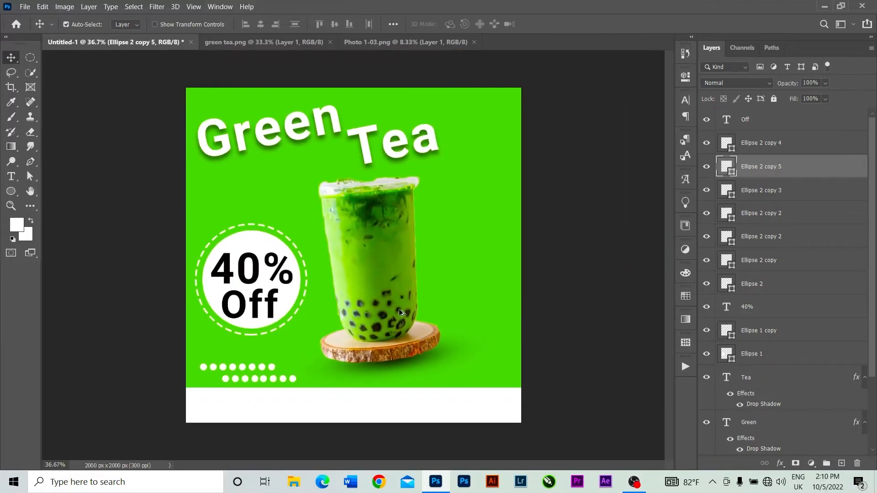
key(ctrl+plus)
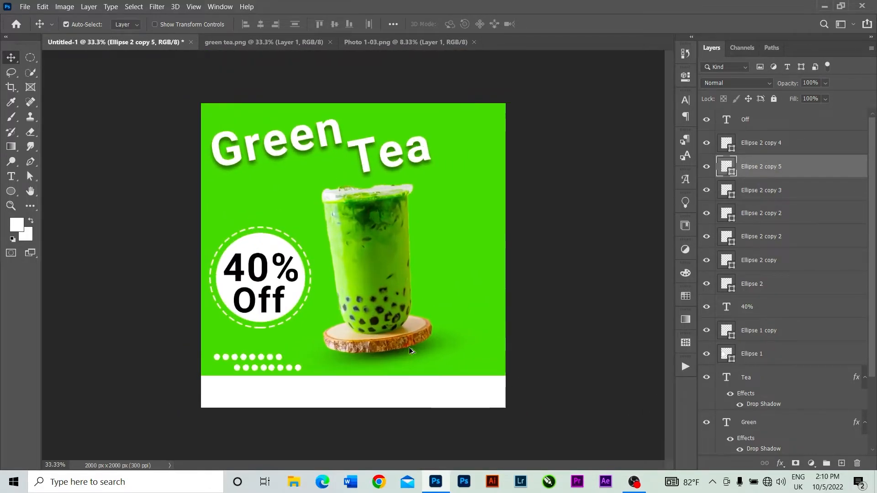
key(ctrl+minus)
scroll(414, 353, up, 2)
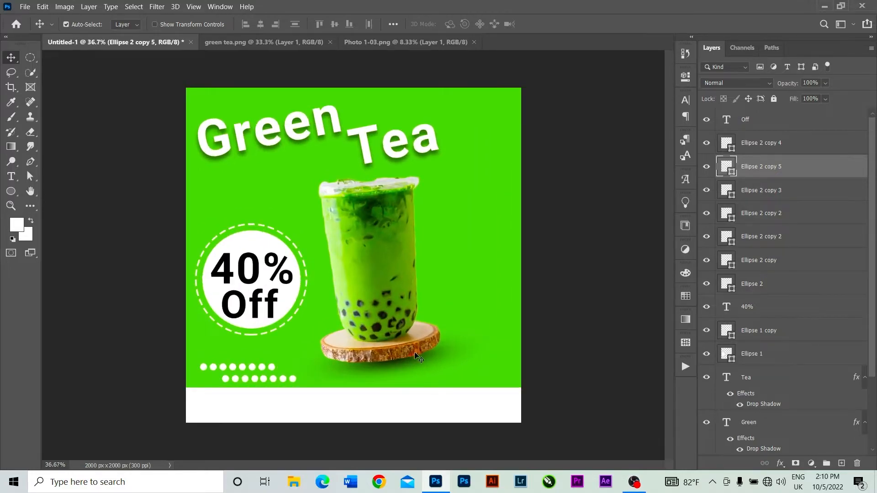
click(11, 191)
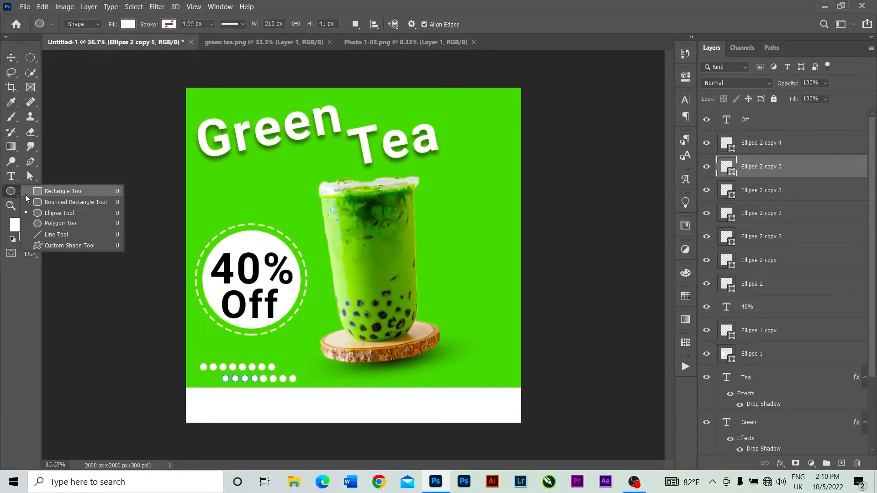
click(61, 192)
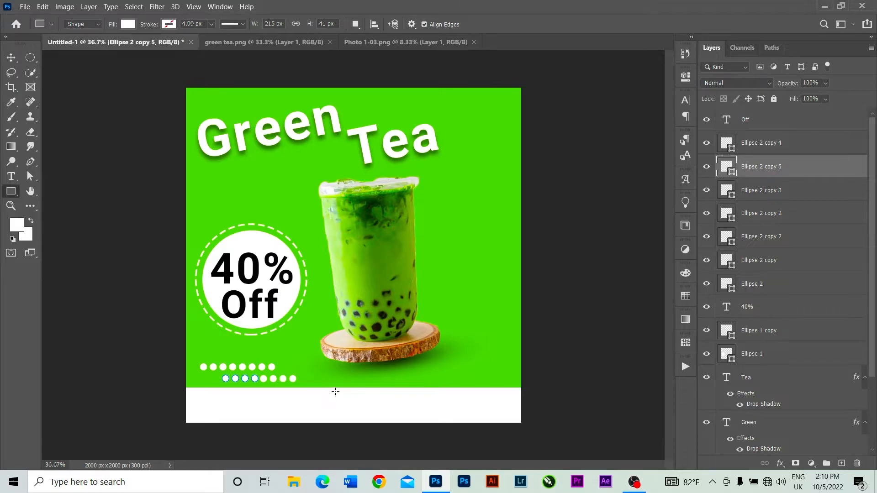
drag(337, 390, 458, 408)
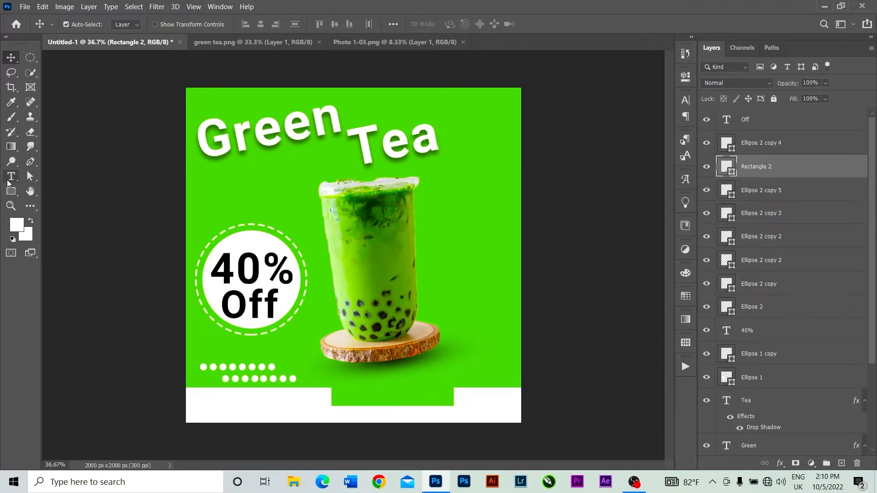
Add the text "Oder Now" in black Roboto Bold at 74 pt beside the cup
click(7, 182)
click(437, 225)
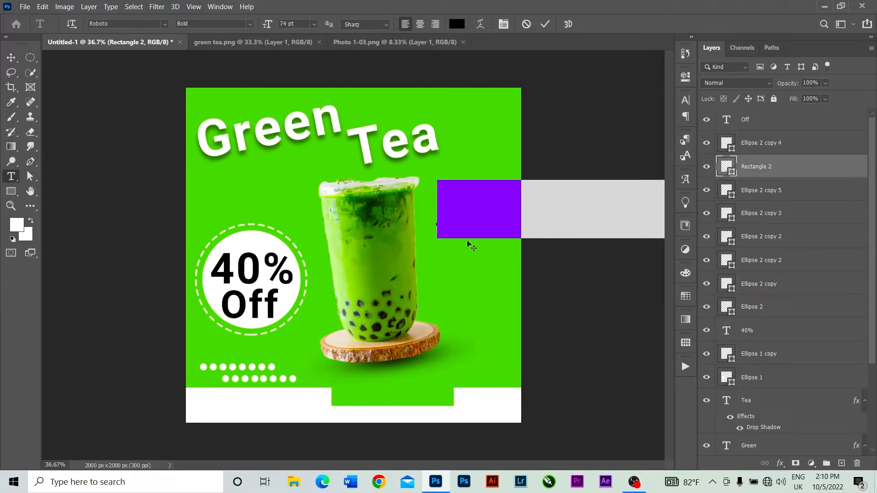
key(Delete)
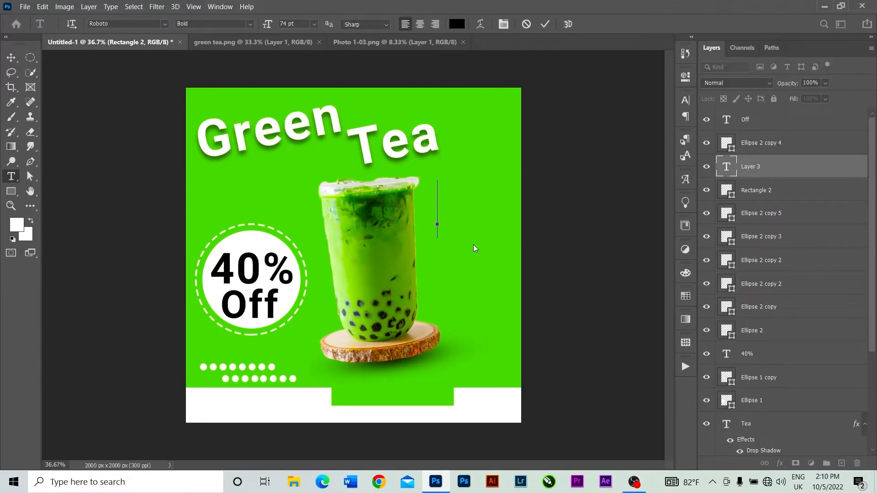
text(Oder)
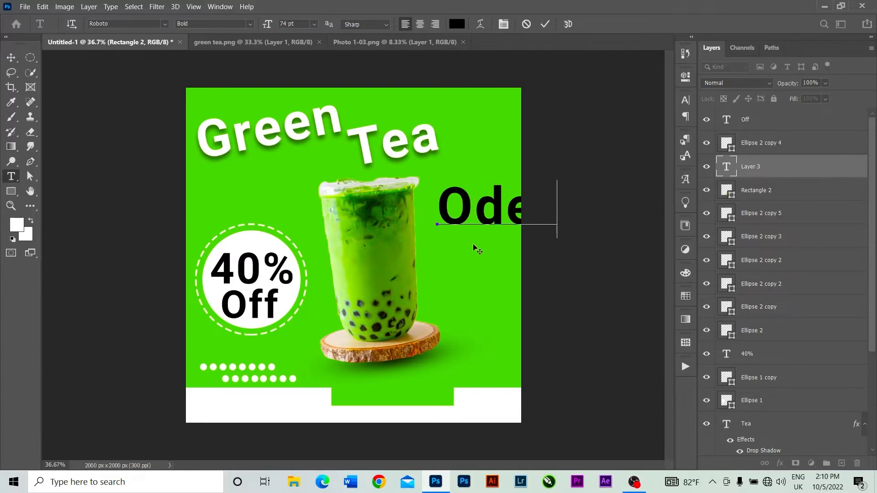
text( No)
click(544, 24)
click(5, 58)
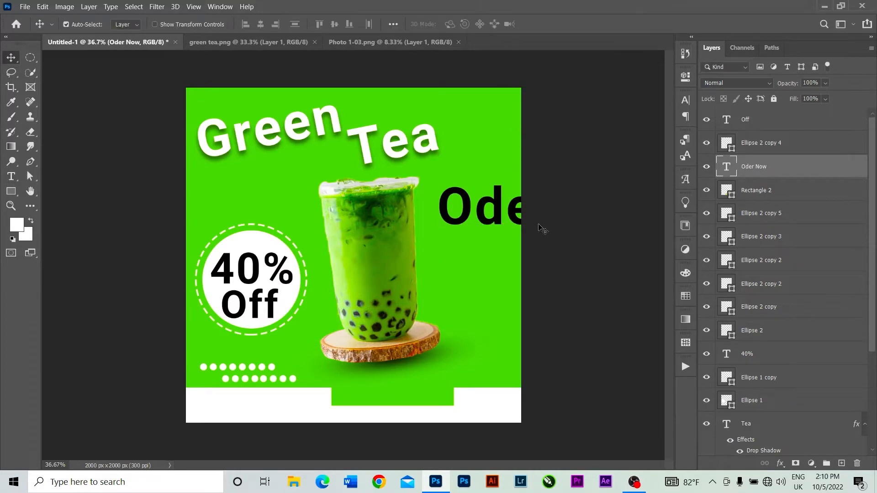
Move the "Oder Now" text onto the green rectangle in the white strip and scale it down to about 41.97%
drag(498, 214, 390, 396)
key(ctrl+t)
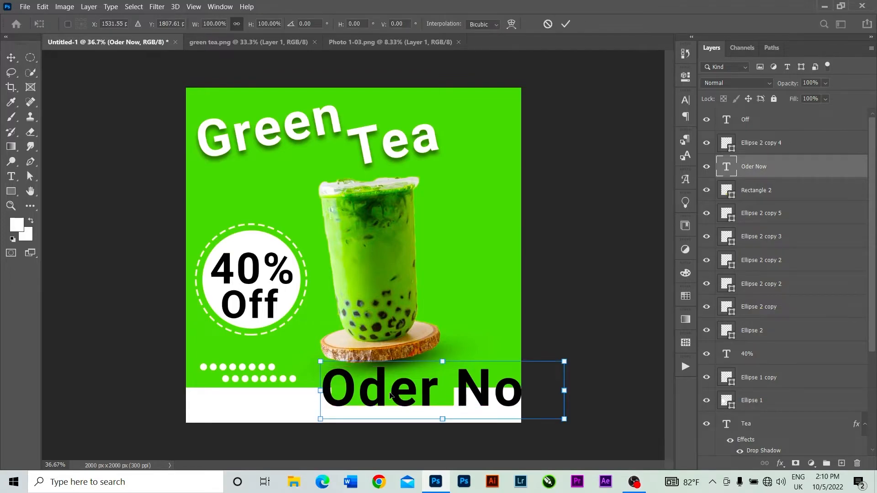
drag(569, 425, 436, 395)
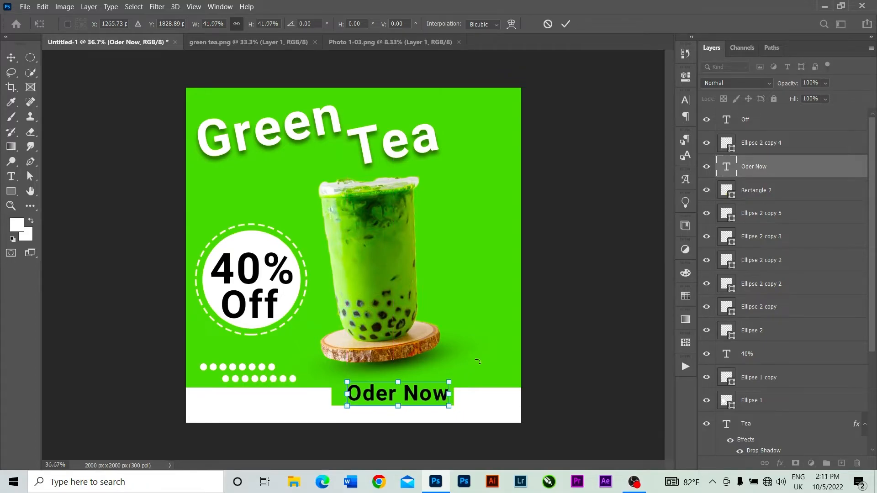
click(566, 24)
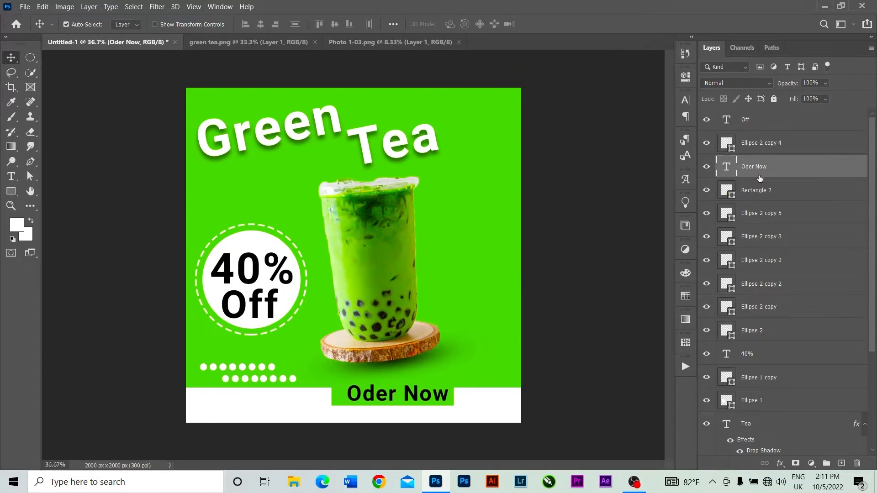
Add a drop shadow to the "Oder Now" text and set its colour to white (ffffff)
double_click(809, 171)
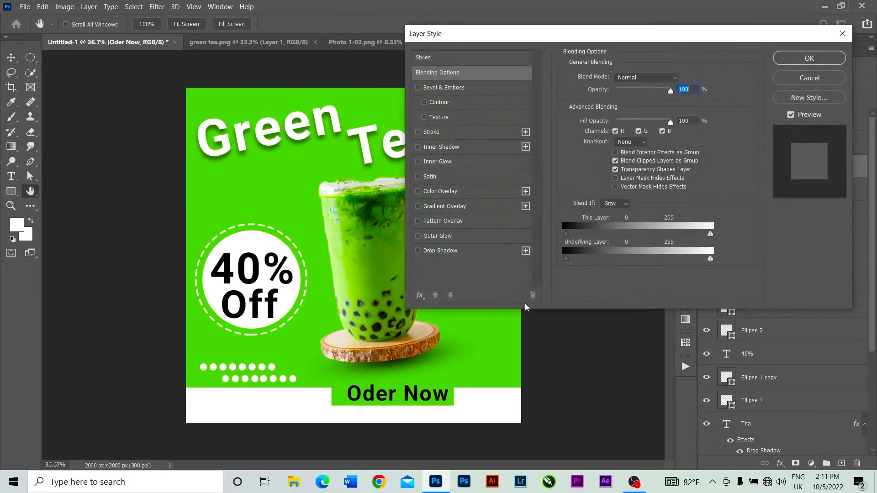
click(440, 251)
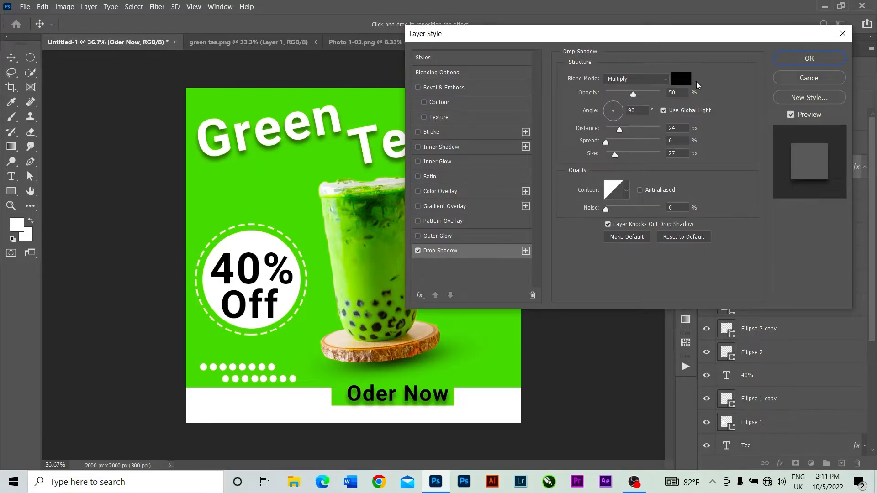
click(681, 79)
drag(598, 133, 525, 128)
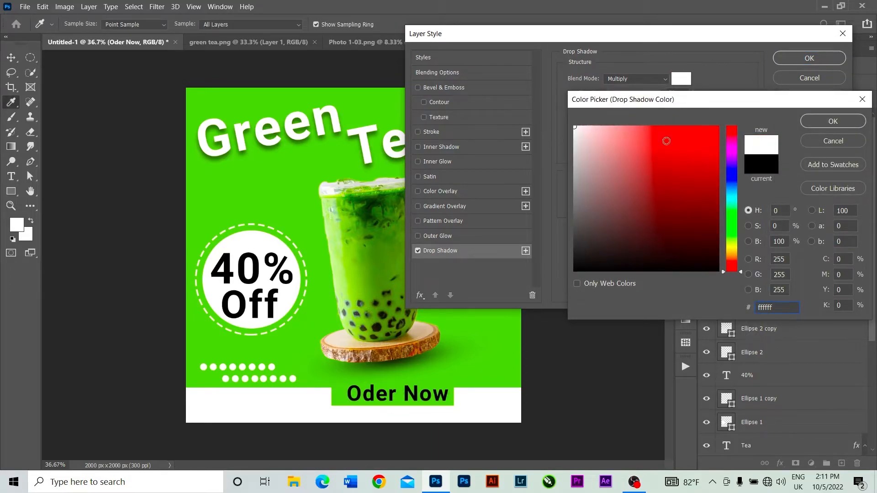
click(834, 121)
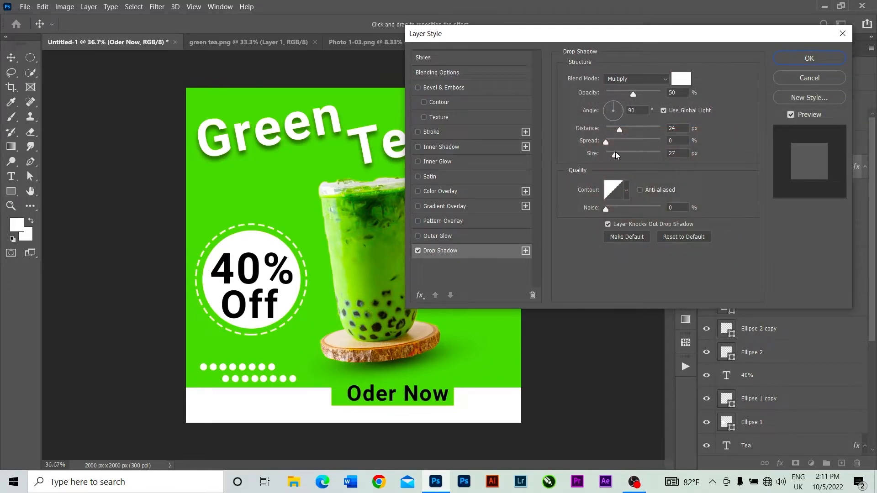
Set the text's drop shadow to Normal blend mode with a 6 px distance and 16 px size, and apply it
mouse_move(616, 156)
mouse_down()
mouse_move(637, 156)
mouse_move(611, 166)
mouse_up()
mouse_move(622, 132)
mouse_down()
mouse_move(630, 133)
mouse_move(613, 133)
mouse_up()
click(654, 78)
click(640, 90)
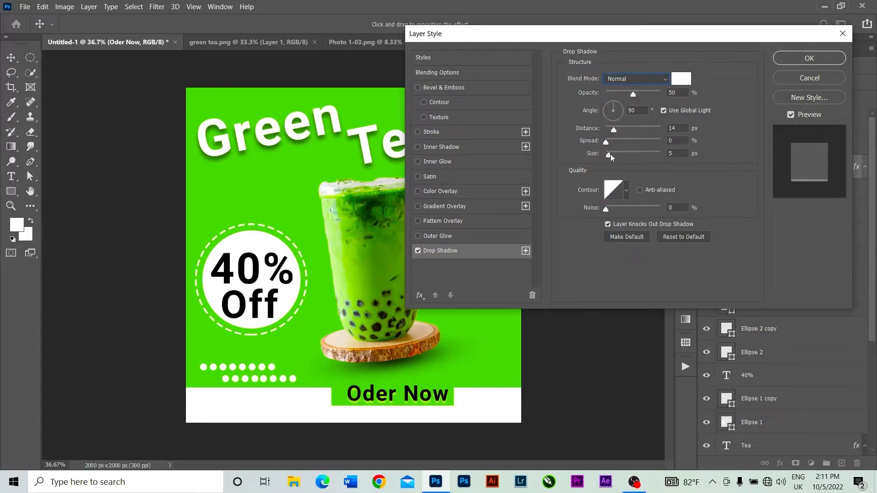
drag(610, 153, 610, 133)
click(609, 133)
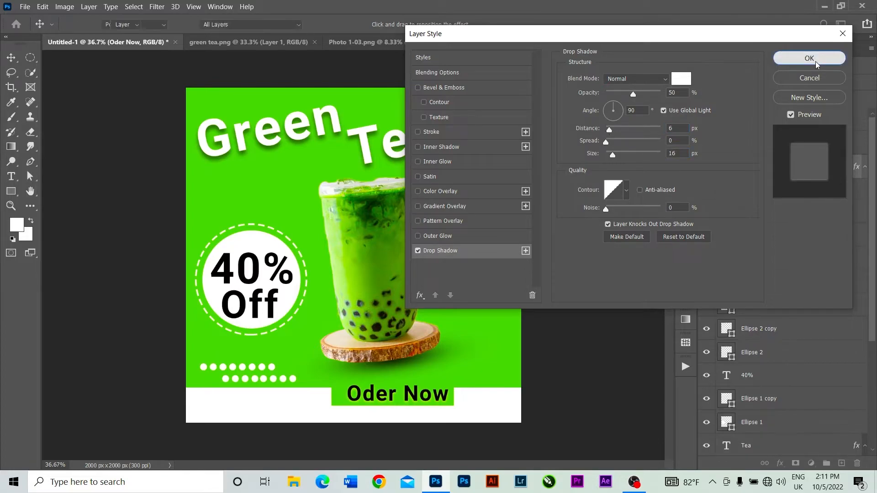
click(807, 59)
scroll(462, 315, down, 5)
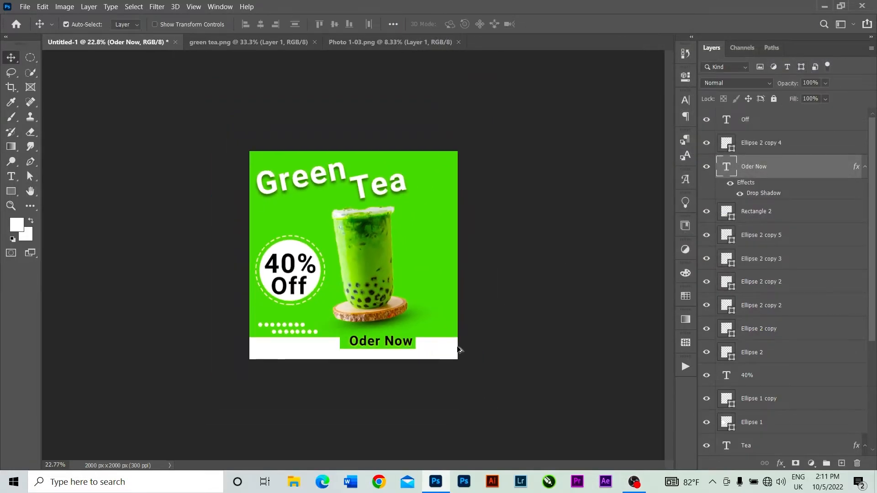
scroll(464, 346, up, 5)
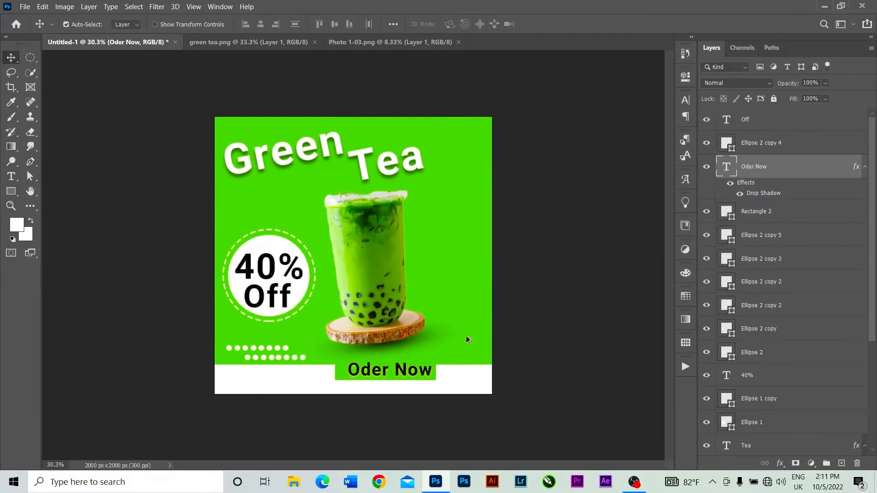
scroll(334, 312, up, 1)
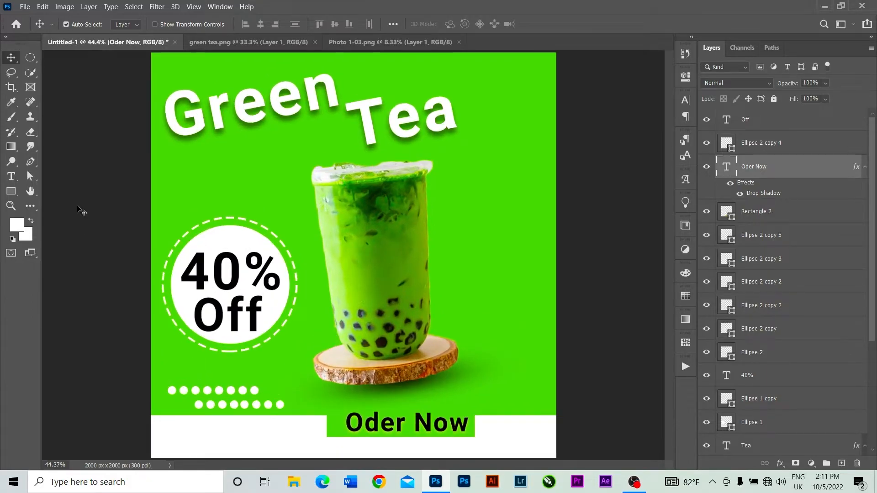
click(6, 178)
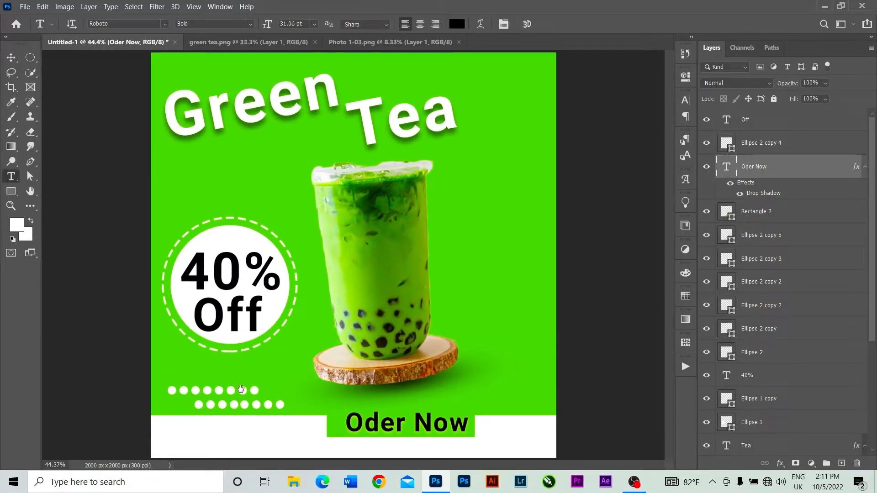
click(7, 60)
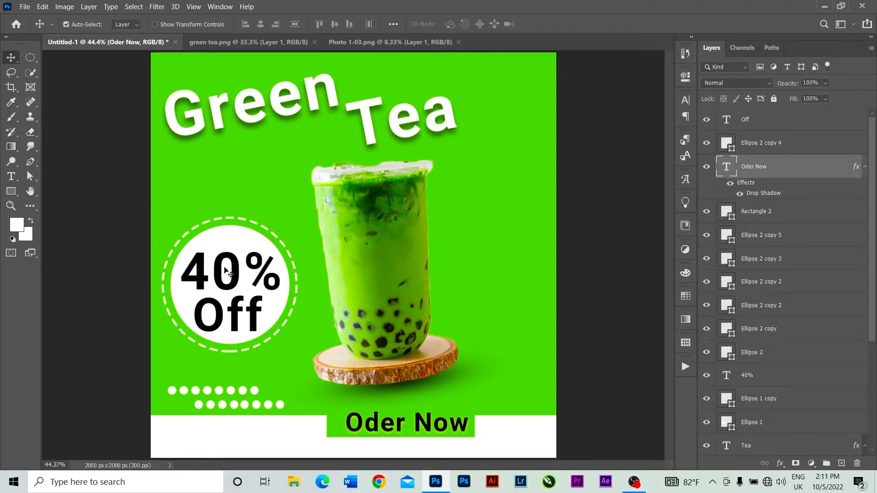
click(359, 299)
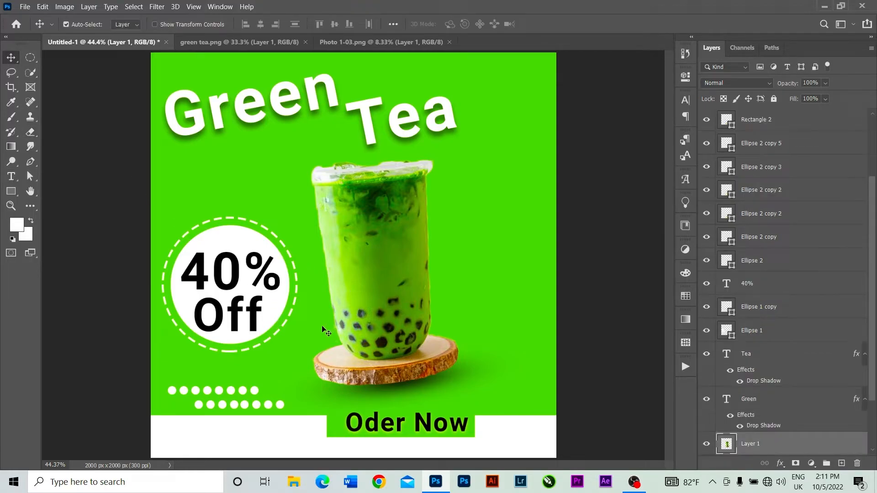
click(574, 319)
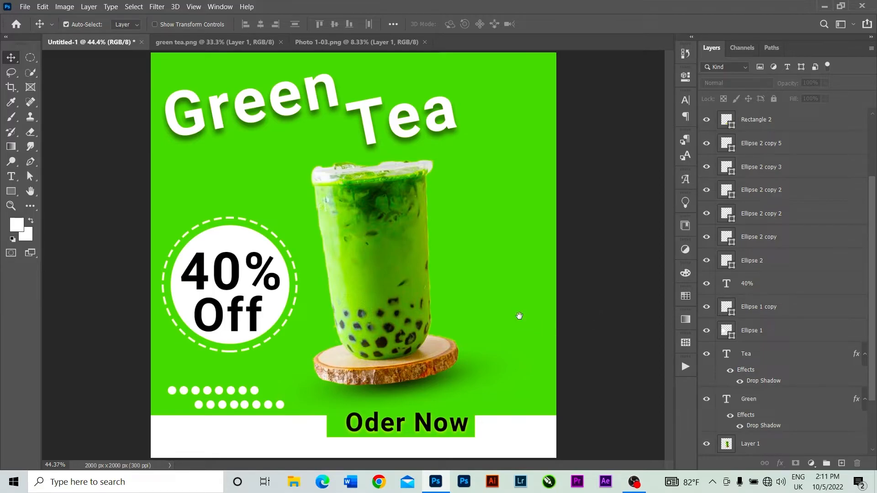
click(552, 194)
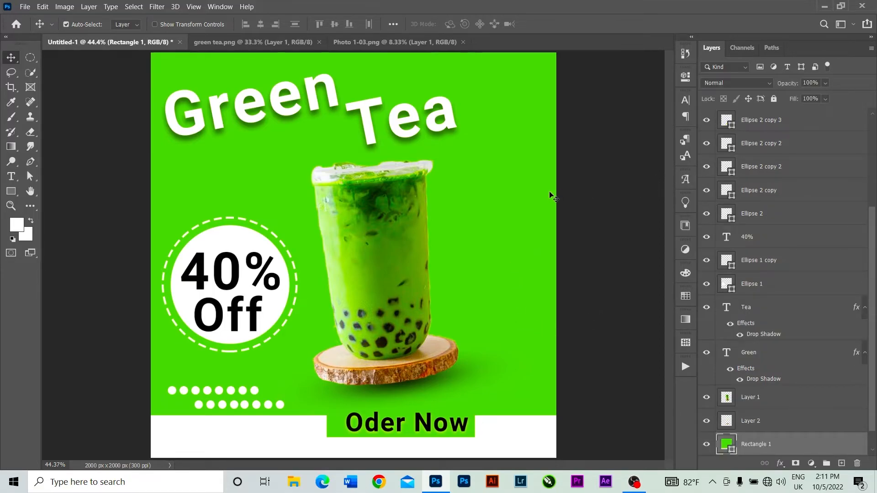
click(640, 228)
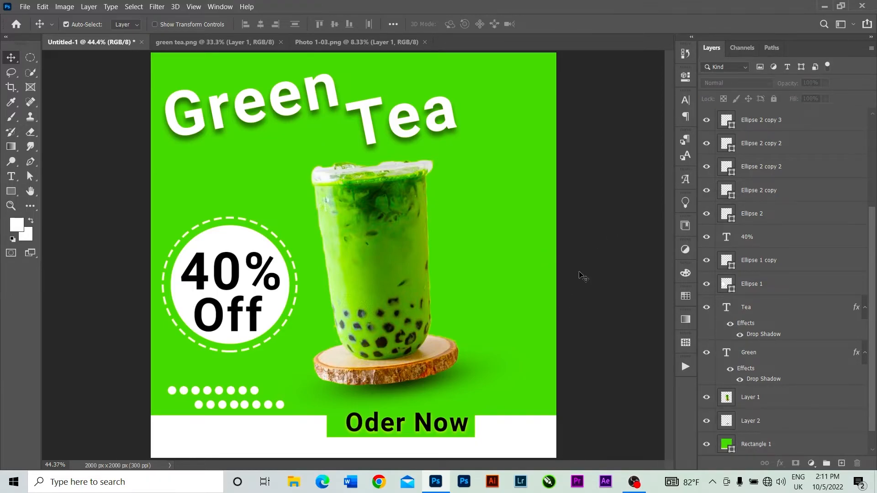
key(ctrl+minus)
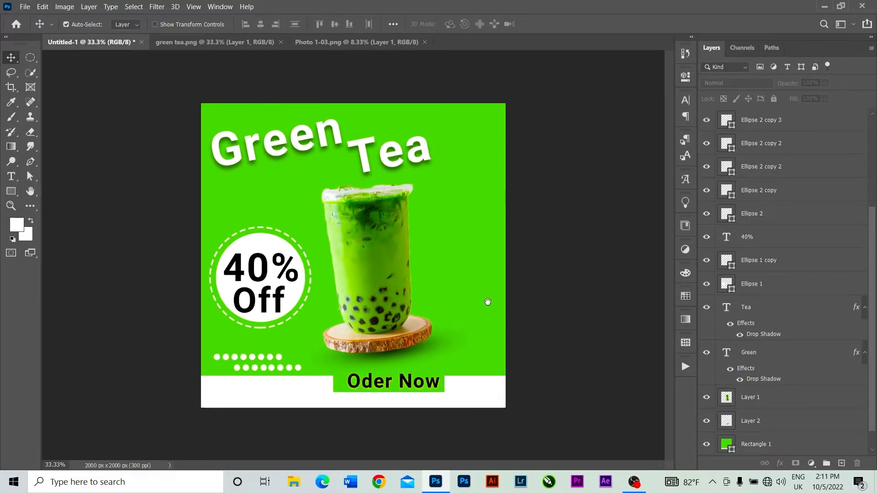
Add the contact phone number in black Roboto Bold at 44 pt over the white strip's left end
scroll(487, 302, up, 2)
drag(487, 314, 540, 200)
click(11, 176)
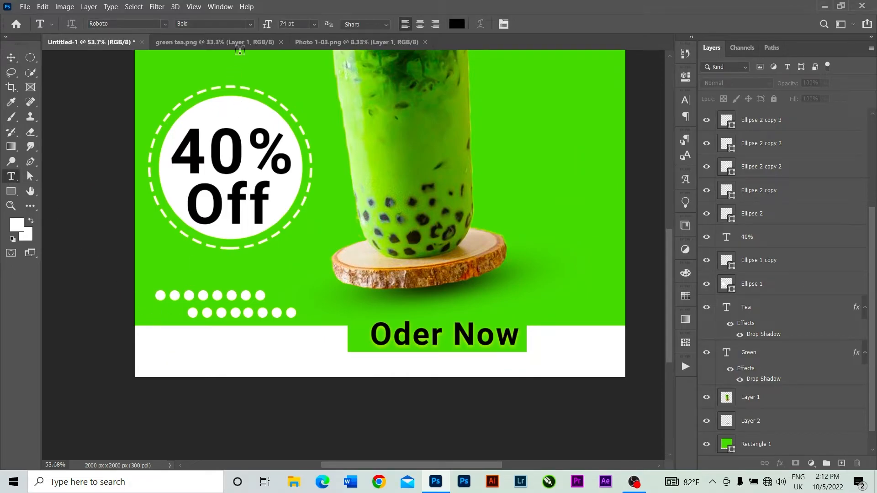
drag(271, 25, 256, 27)
click(159, 349)
key(BackSpace)
text(255)
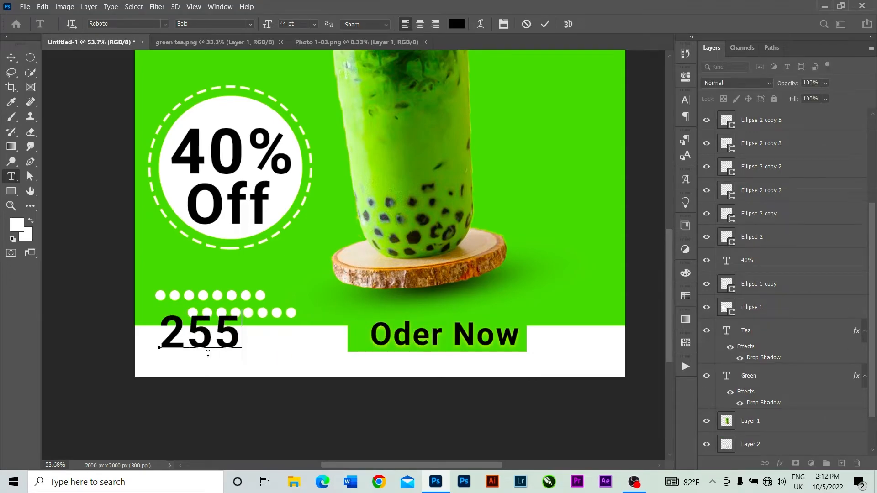
text(-)
text(9)
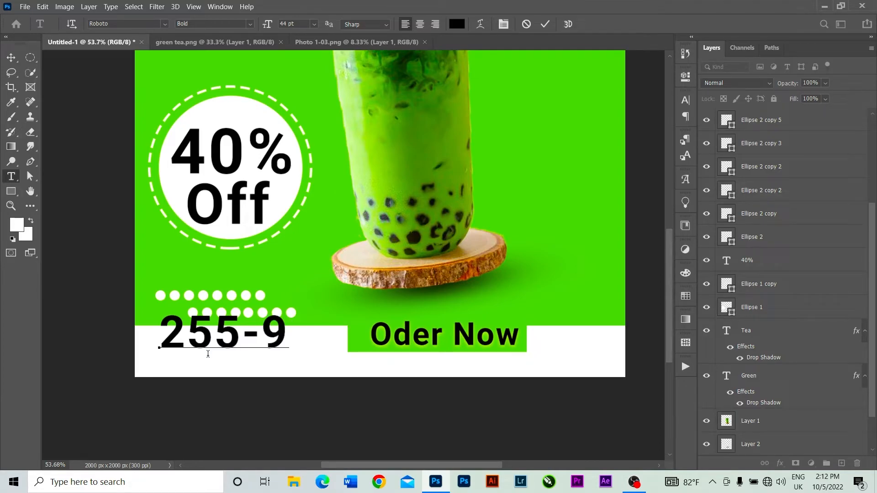
text(999)
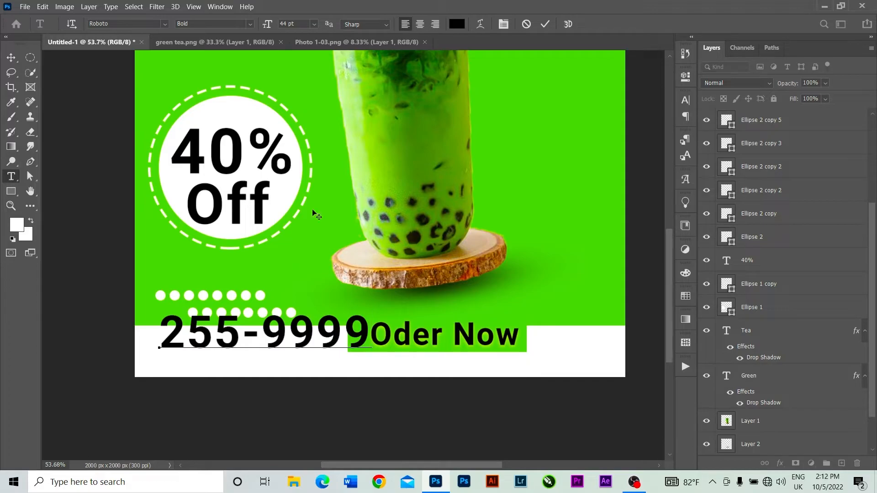
click(544, 25)
Scale the phone number text down to about 27 pt and fit it at the white strip's upper left
click(11, 57)
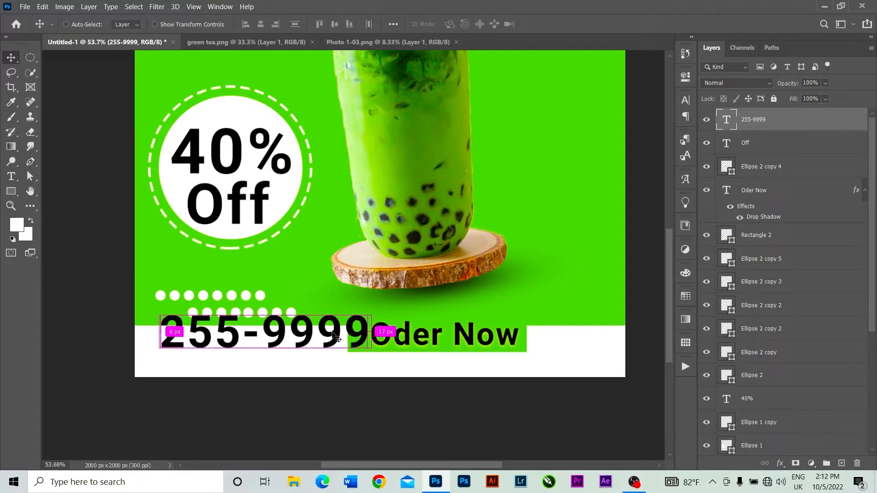
key(ctrl+t)
drag(372, 360, 267, 344)
click(566, 24)
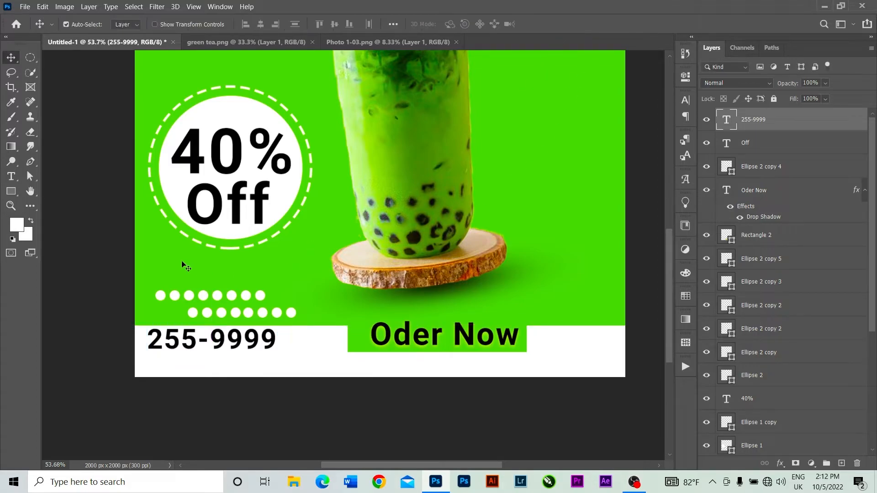
click(10, 177)
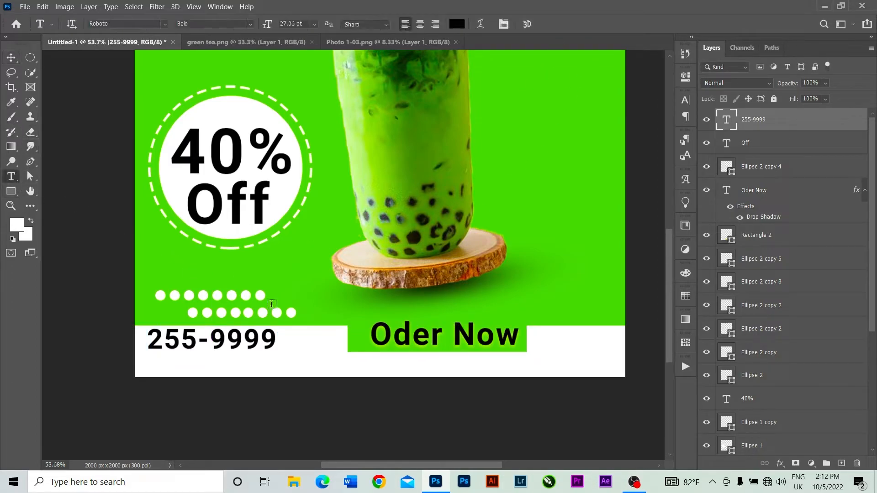
click(293, 353)
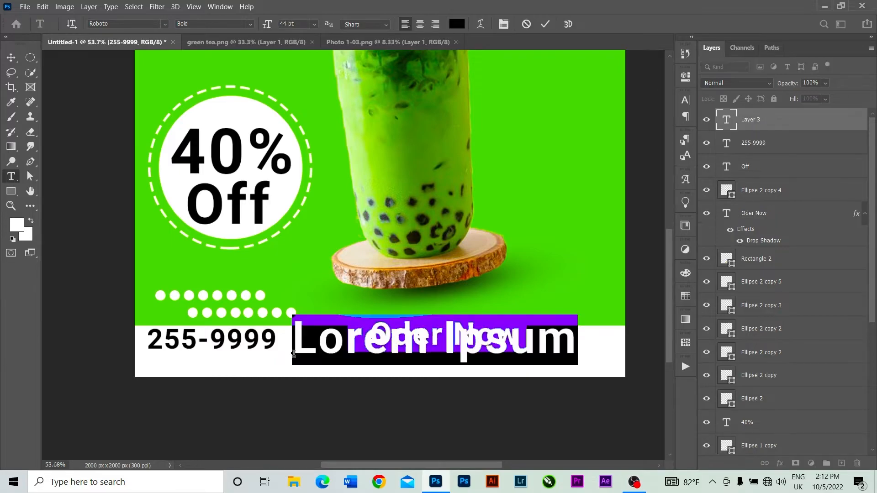
key(BackSpace)
text(WW)
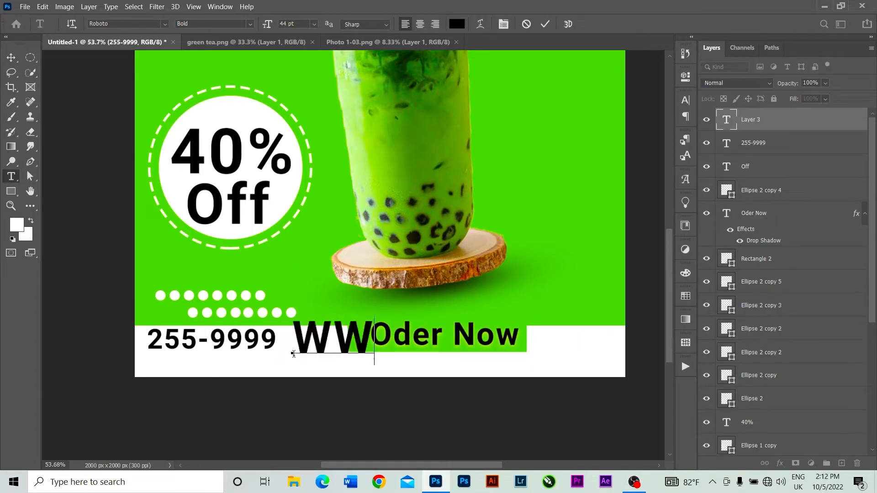
text(W.)
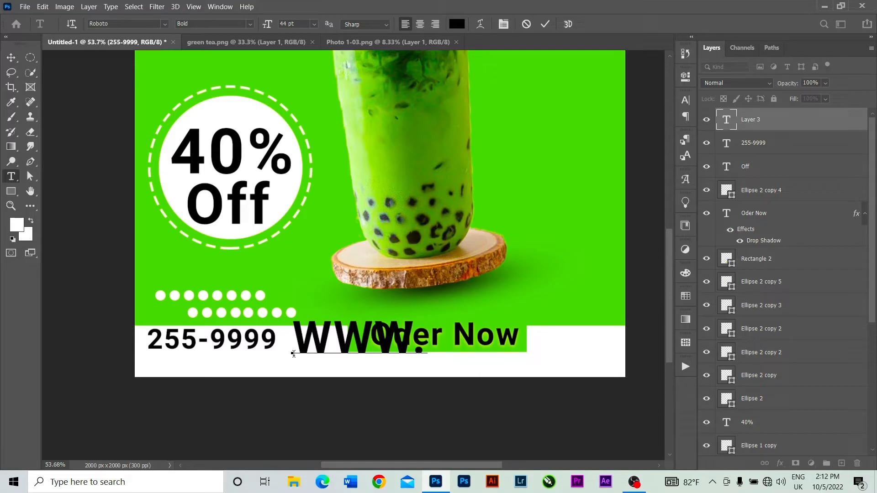
text(gree)
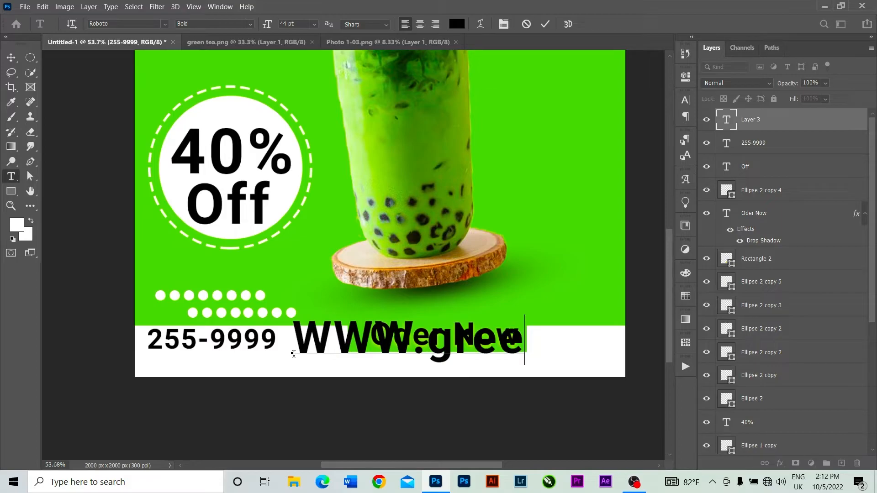
text(n tea)
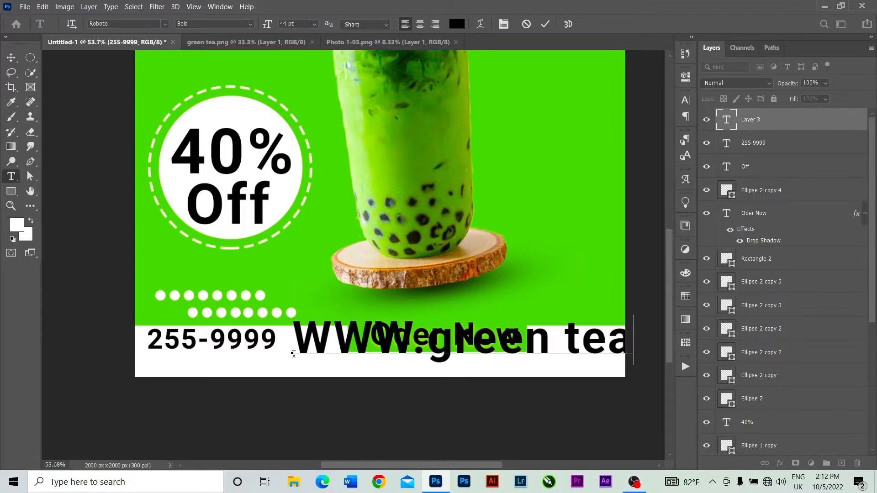
text(.c)
click(545, 24)
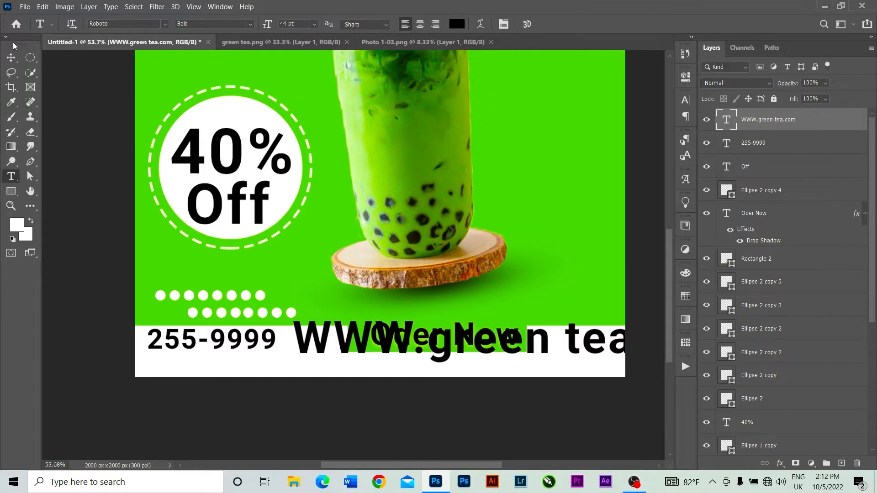
Scale the web address text down and place it directly beneath the phone number in the white strip
key(v)
drag(548, 343, 411, 343)
key(ctrl+t)
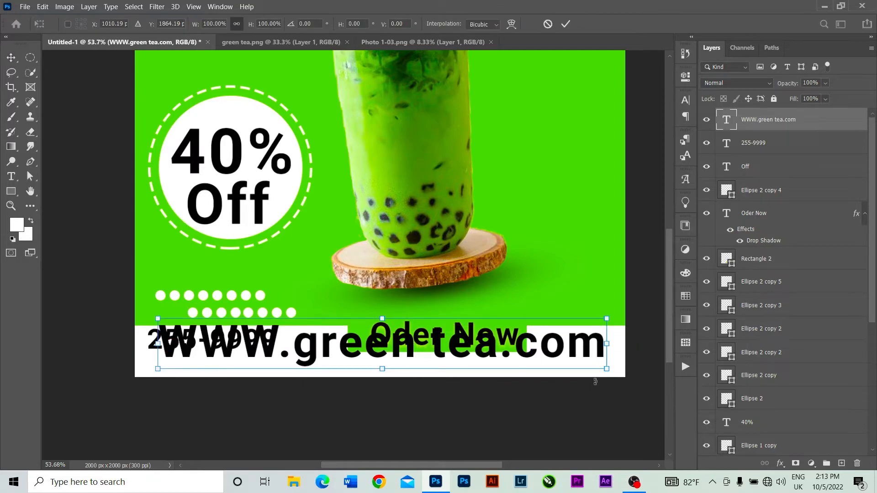
drag(607, 369, 311, 369)
click(567, 25)
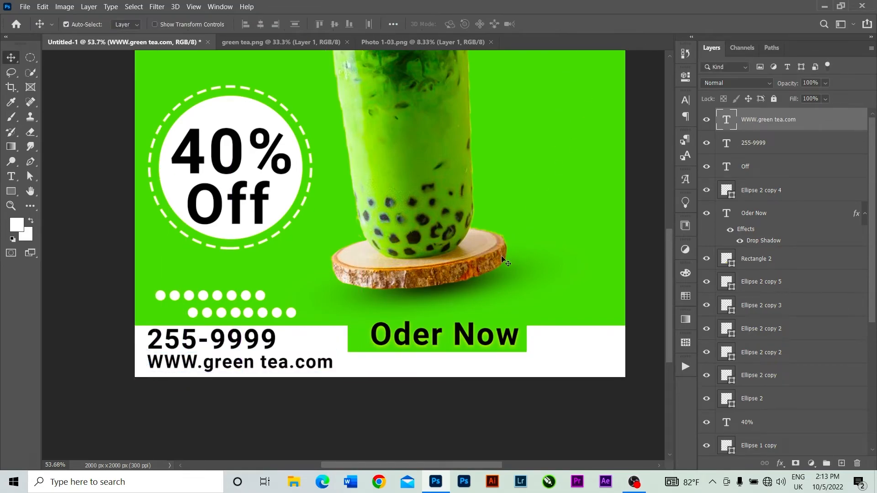
Bring the palm leaf image from Photo 1-03.png into the poster document as a new layer
scroll(484, 350, down, 2)
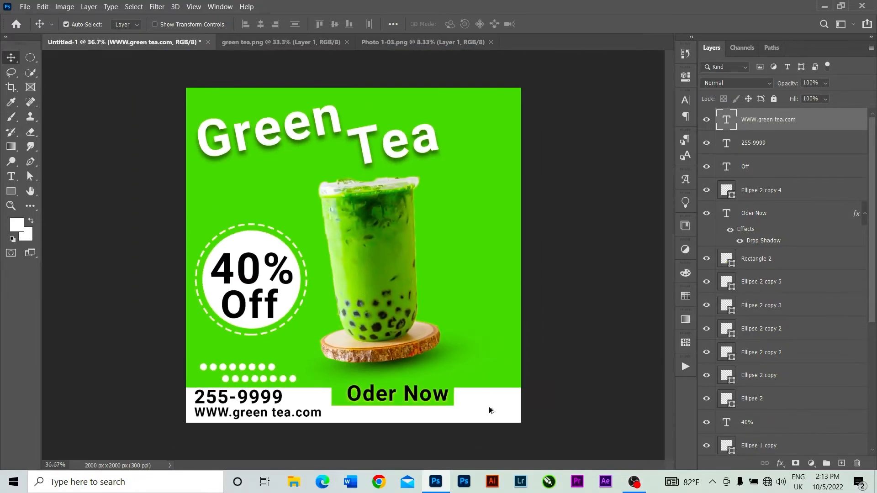
scroll(489, 410, down, 1)
key(ctrl+0)
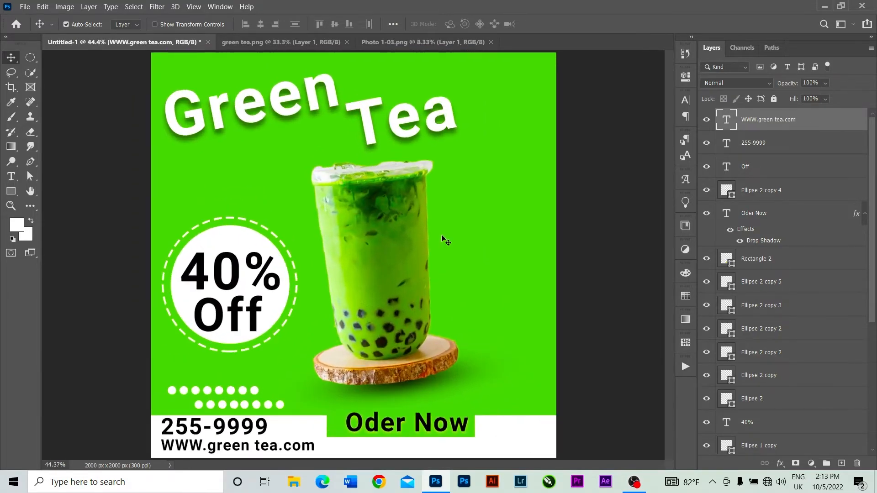
click(439, 44)
drag(423, 240, 554, 420)
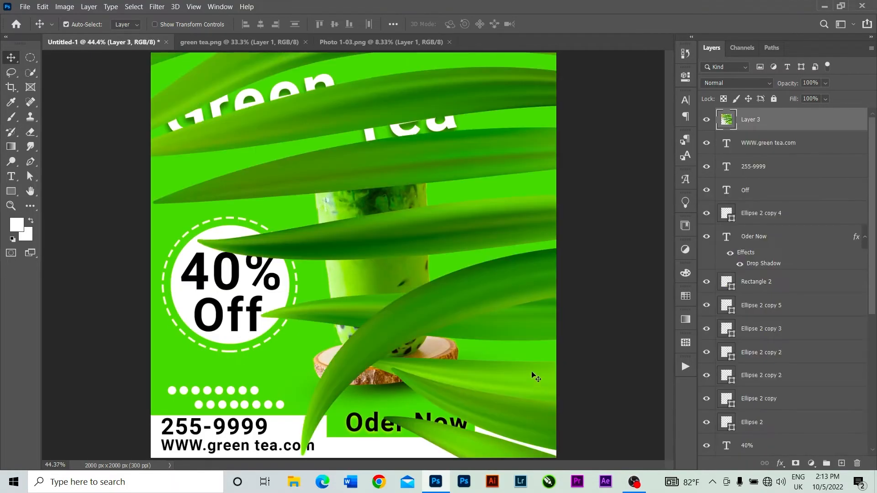
Scale the palm leaf down to 10.86% and position it at the poster's lower-right corner
scroll(526, 367, down, 2)
key(ctrl+t)
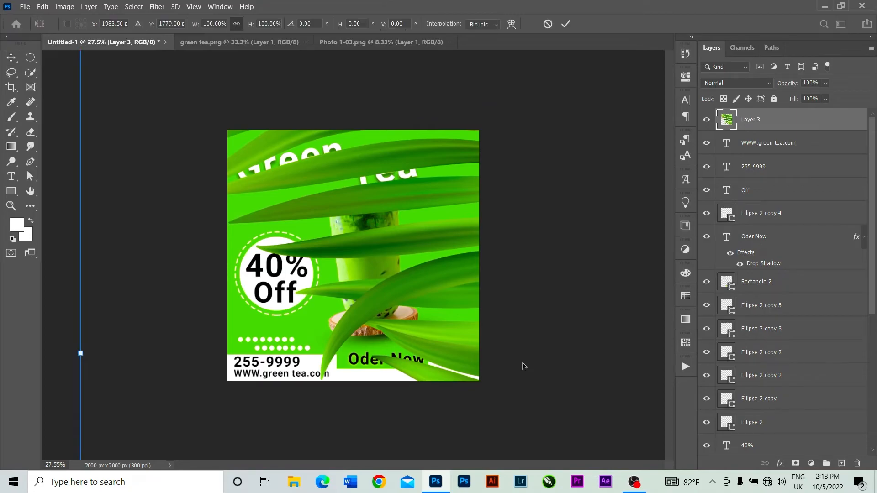
scroll(526, 366, down, 3)
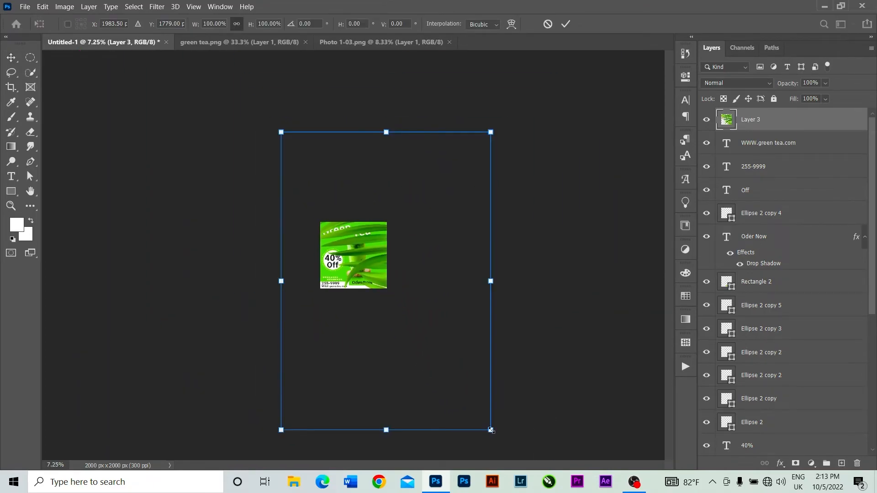
drag(491, 430, 400, 300)
key(ctrl+0)
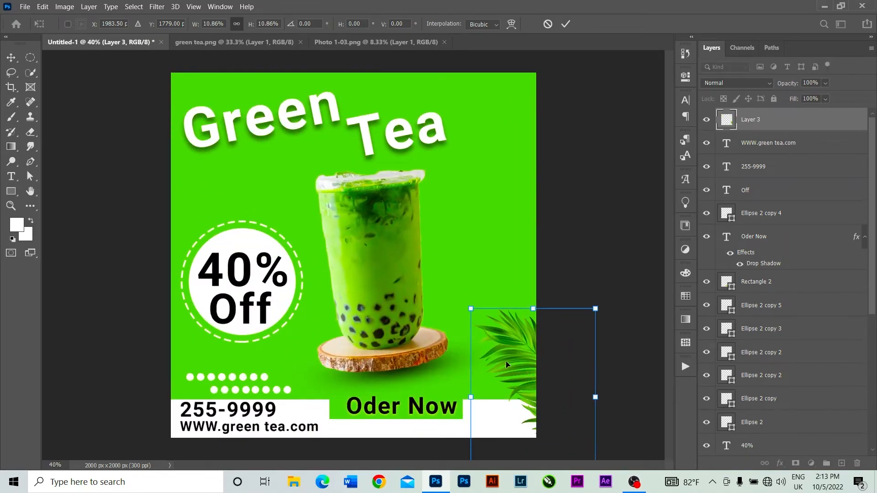
drag(522, 355, 487, 353)
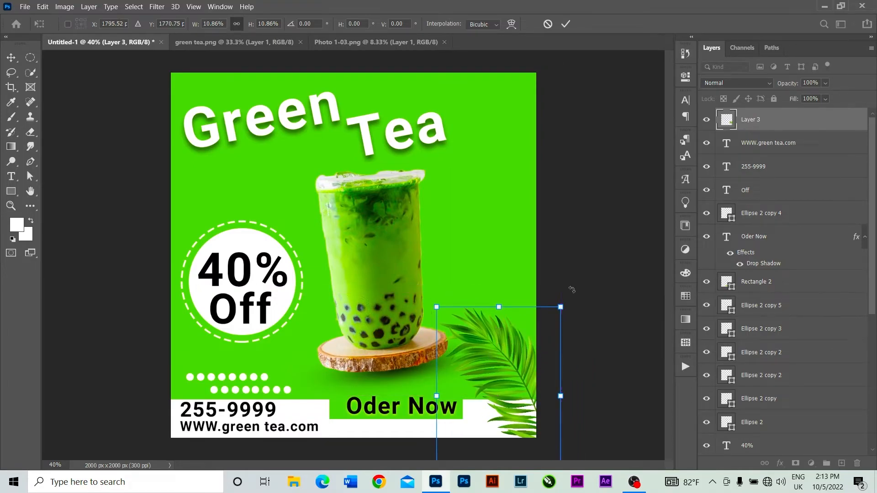
click(566, 24)
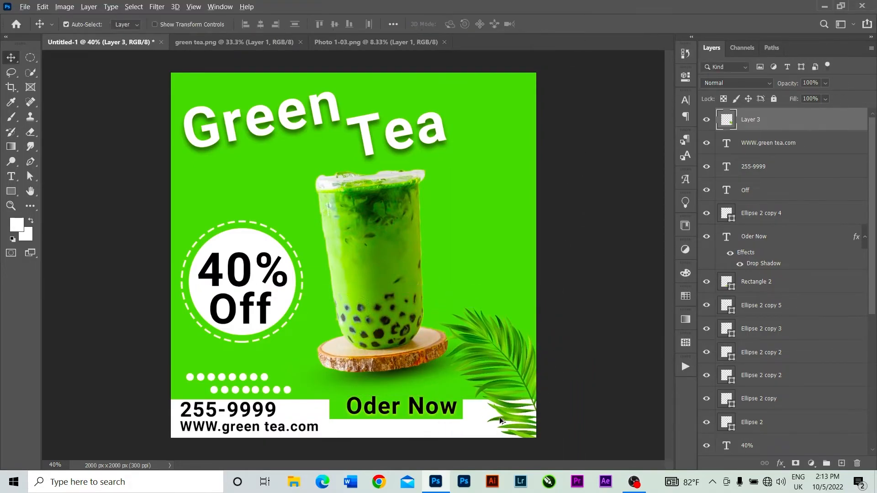
Duplicate the palm leaf straight up to the poster's upper-right edge
scroll(503, 420, down, 5)
scroll(502, 420, up, 3)
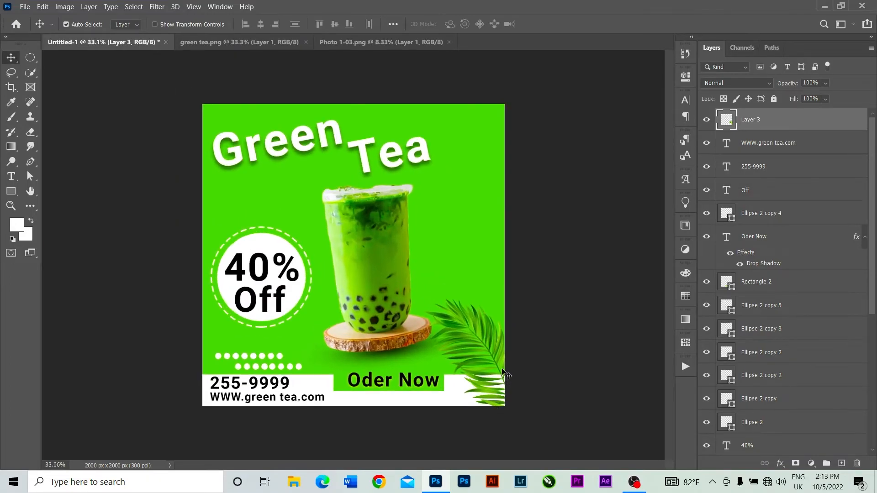
drag(499, 366, 512, 170)
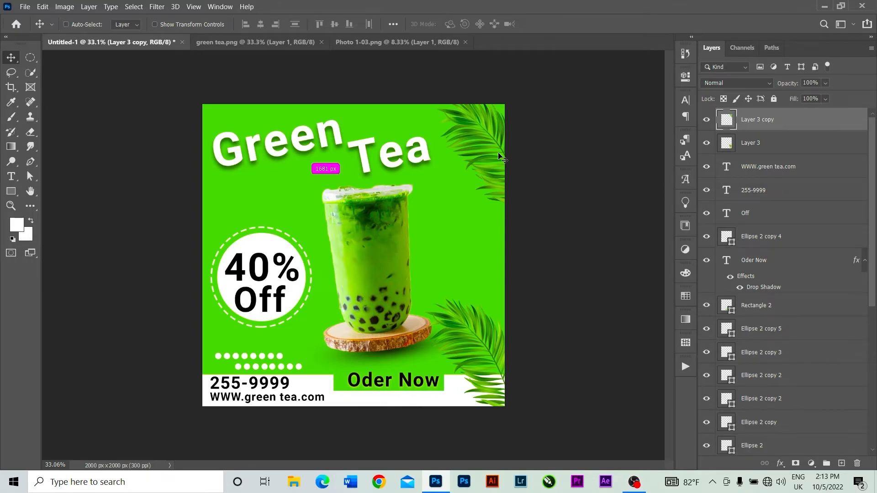
Flip the upper palm leaf copy vertically and move it up into the poster's top-right corner
key(ctrl+t)
right_click(498, 156)
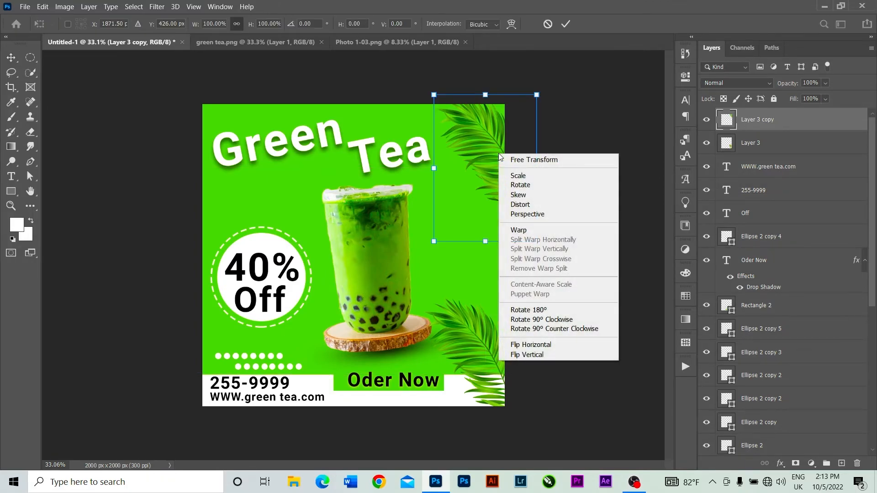
click(537, 357)
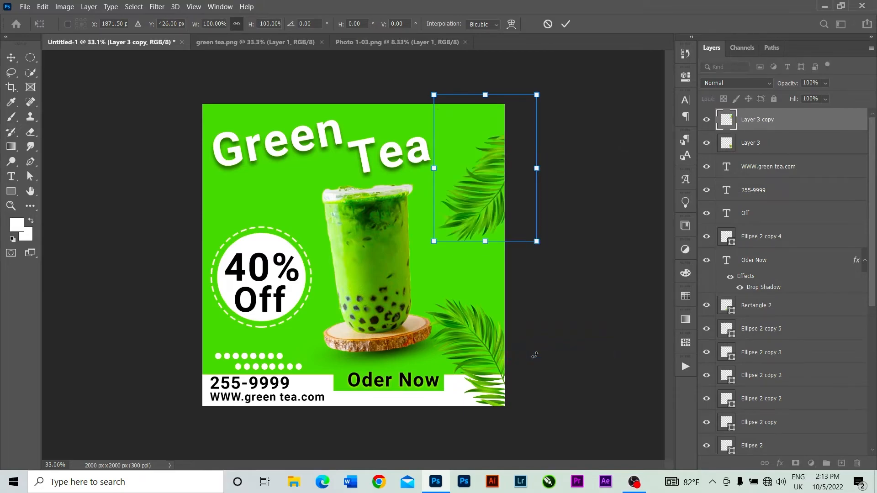
drag(489, 201, 478, 144)
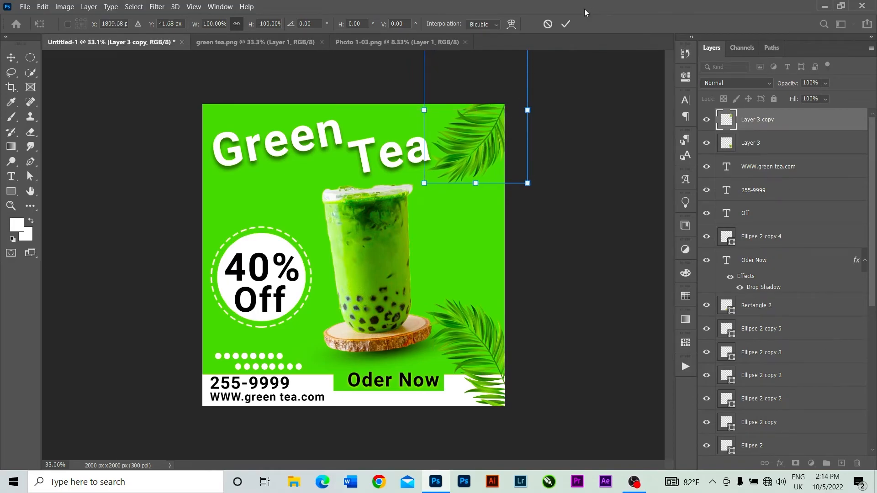
click(567, 24)
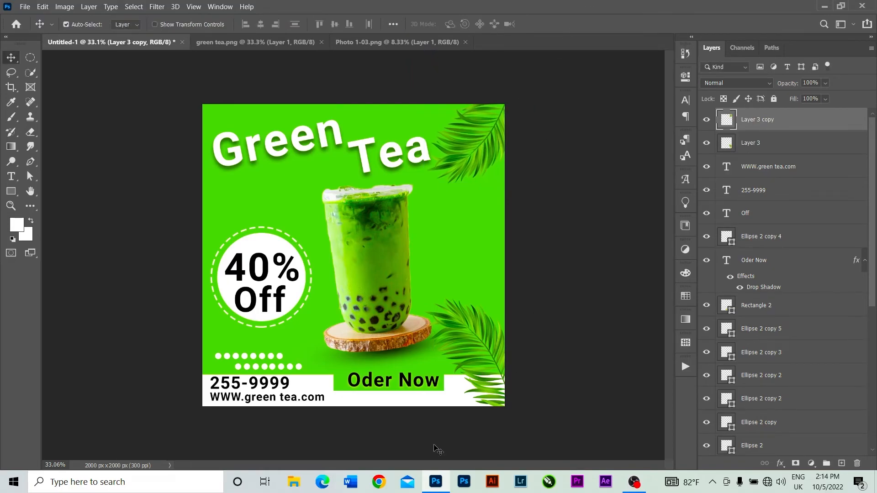
Duplicate the upper palm leaf onto the cup and move the copy's layer below the cup layer, Layer 1
scroll(461, 384, down, 4)
scroll(475, 385, up, 3)
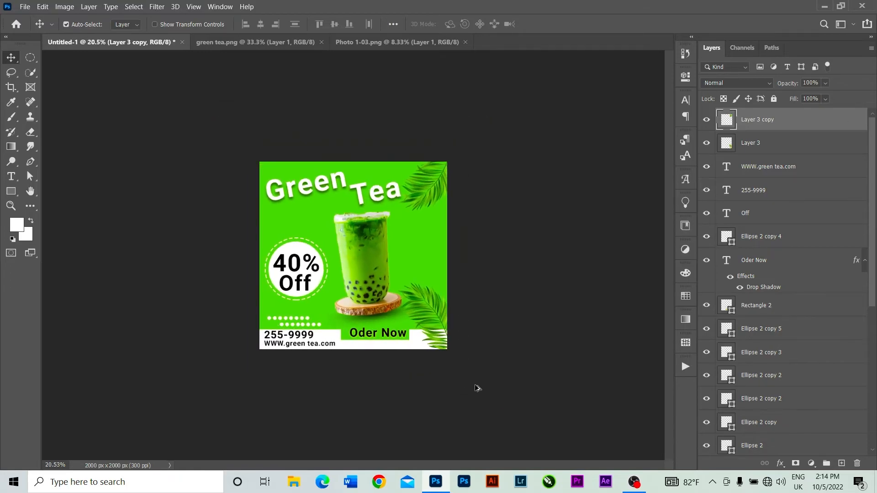
scroll(484, 368, up, 2)
drag(524, 123, 398, 307)
drag(797, 123, 794, 300)
scroll(794, 300, down, 3)
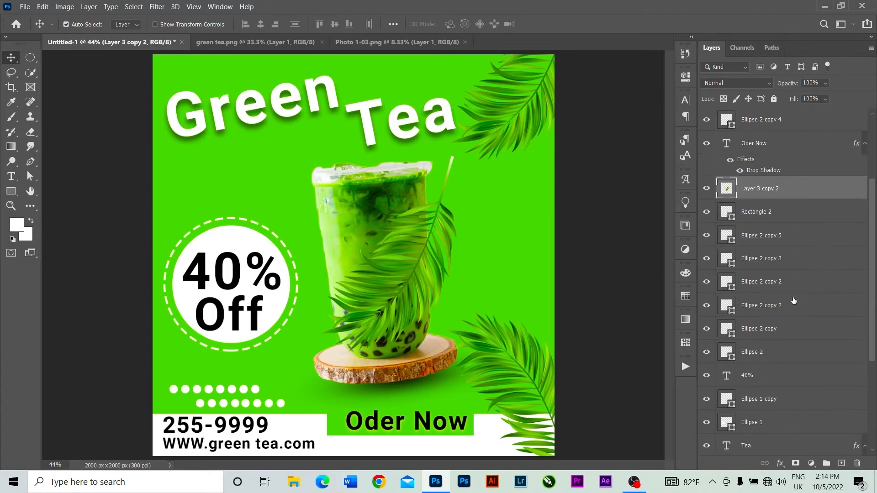
scroll(794, 300, down, 3)
drag(825, 121, 818, 389)
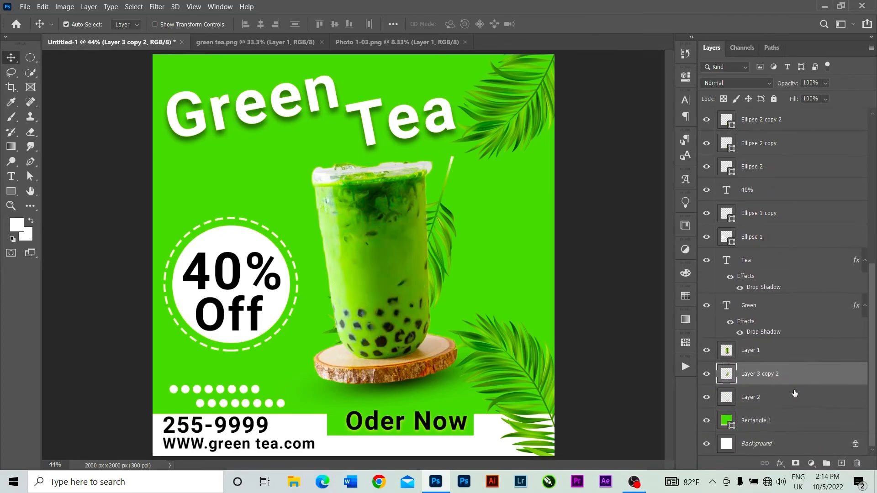
Flip the palm leaf copy behind the cup both vertically and horizontally
key(ctrl+t)
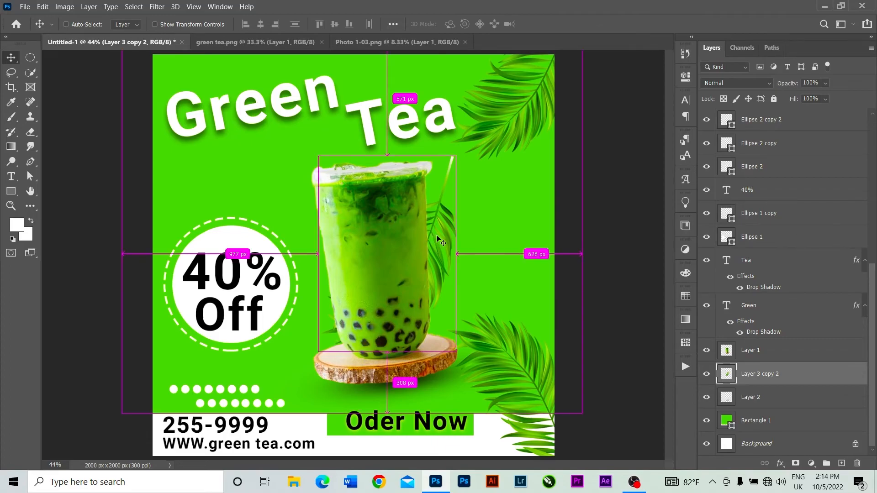
right_click(437, 235)
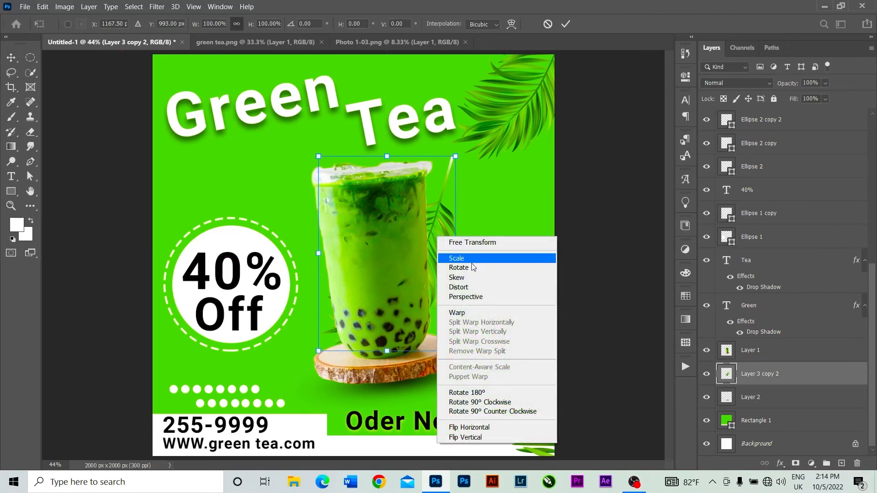
click(469, 437)
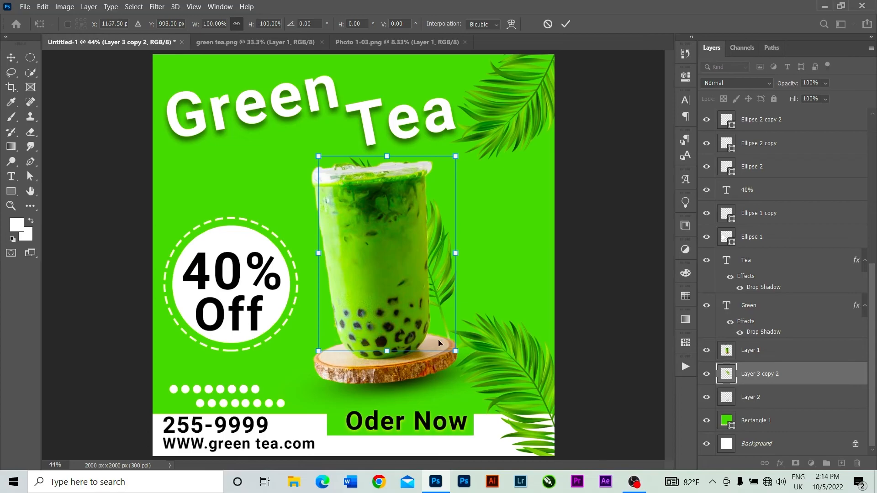
right_click(442, 288)
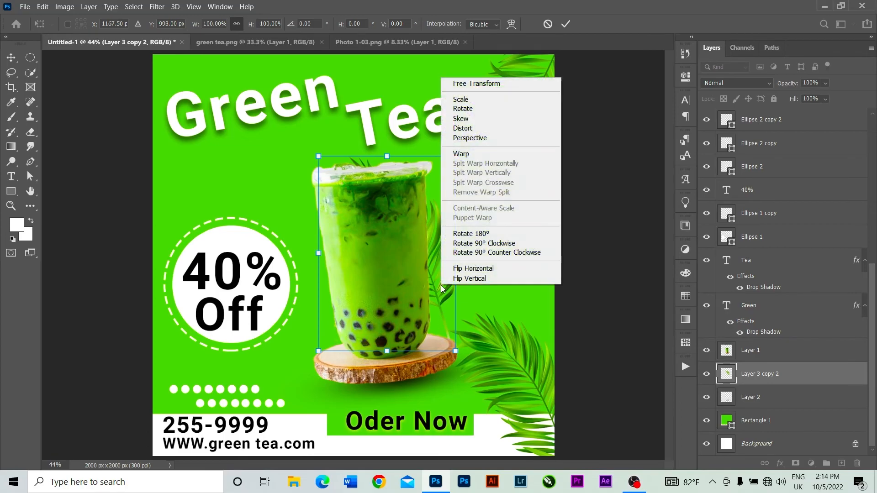
click(481, 268)
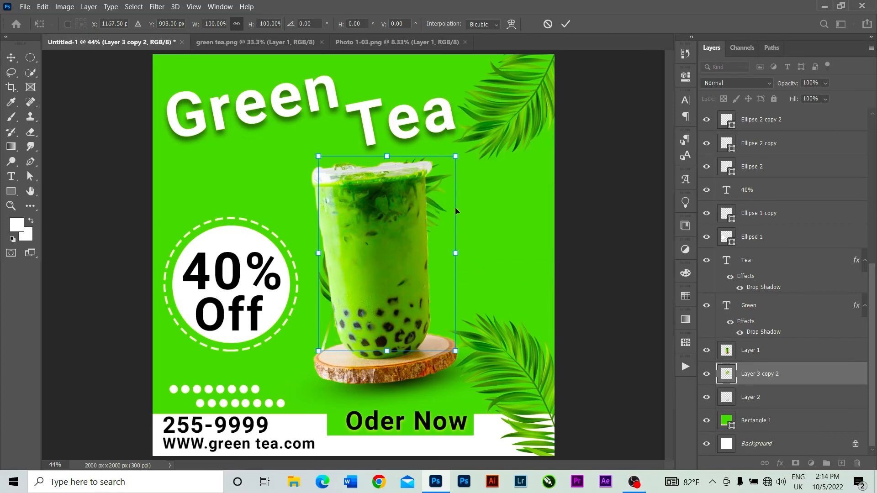
Move the flipped palm leaf out from behind the cup's right side and enlarge it to about 111% width and 104% height
drag(435, 201, 467, 224)
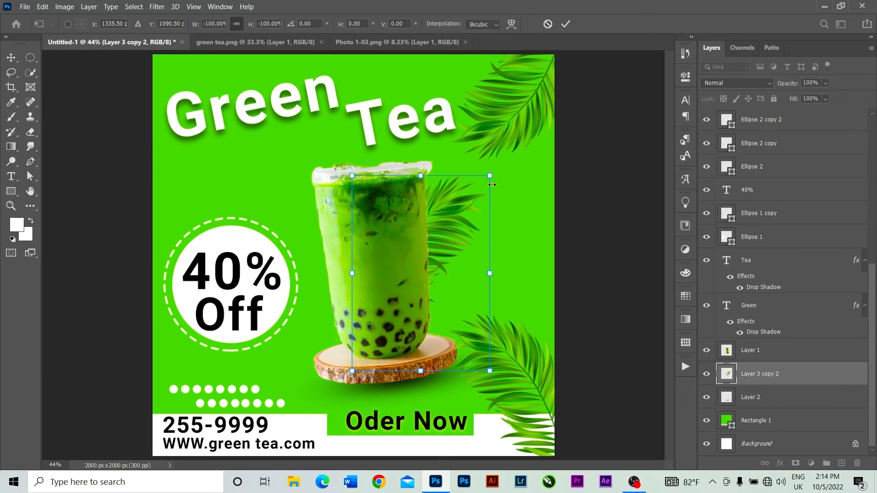
drag(490, 176, 507, 173)
drag(473, 213, 475, 216)
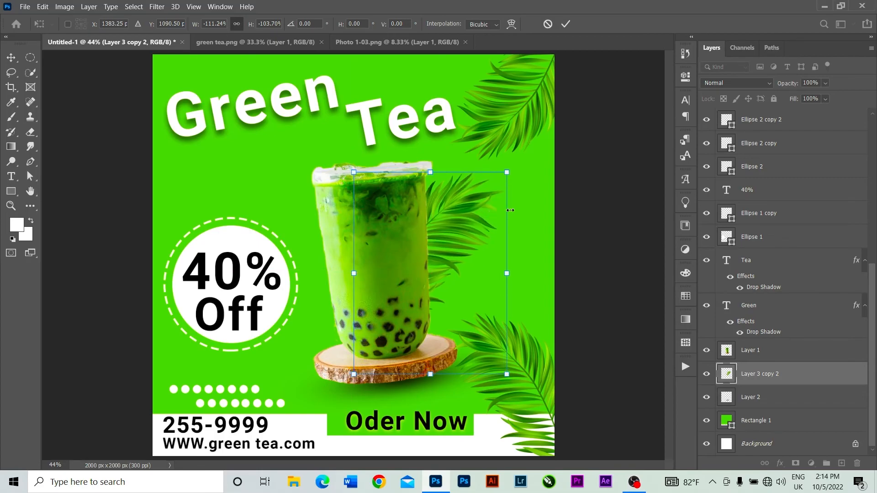
click(565, 24)
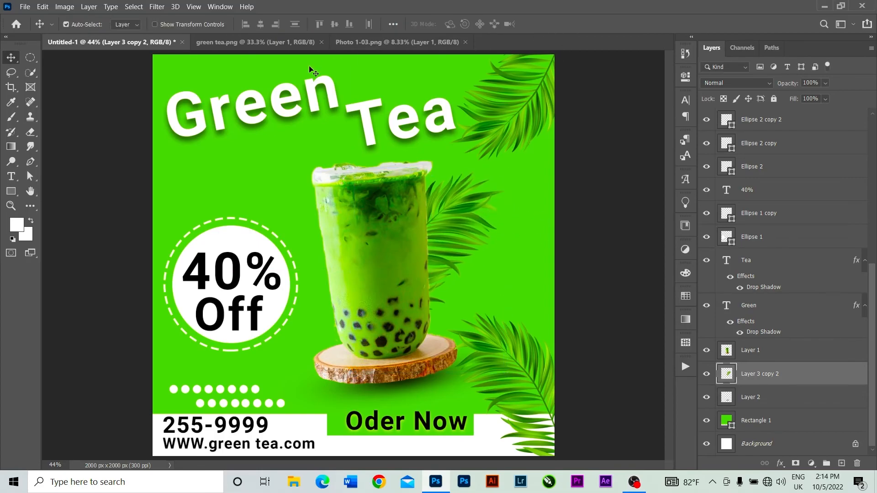
Apply a Gaussian Blur with a 6-pixel radius to the palm leaf behind the cup and lower its layer opacity to 68%
click(157, 7)
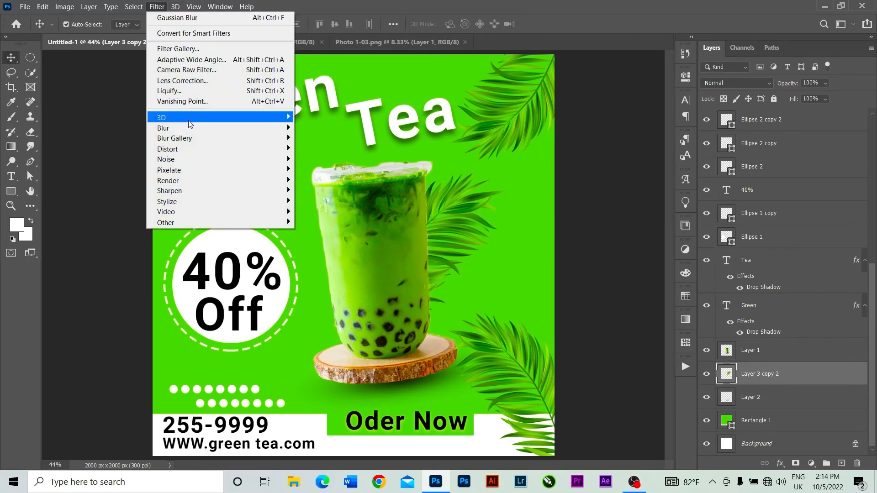
mouse_move(263, 130)
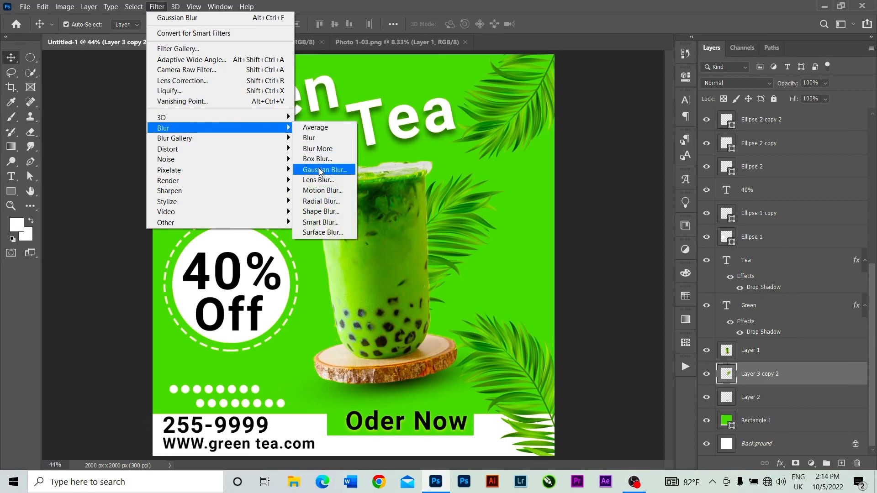
click(319, 170)
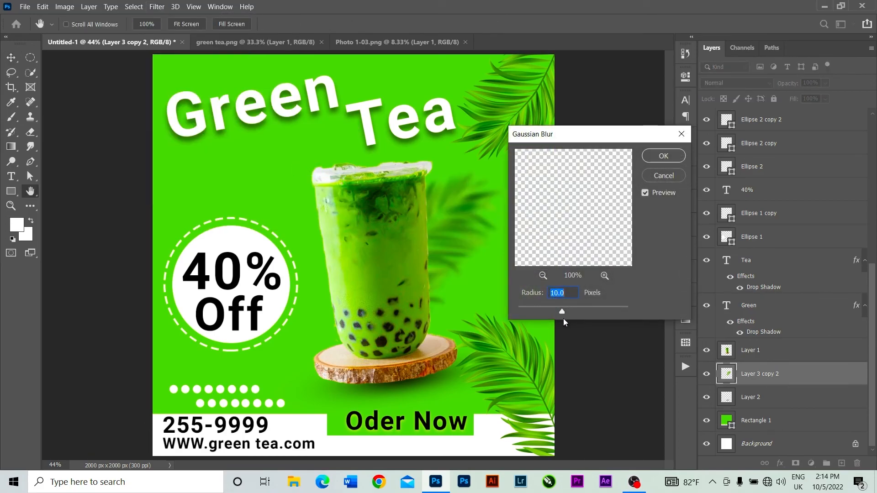
drag(561, 311, 555, 312)
click(571, 297)
text(6)
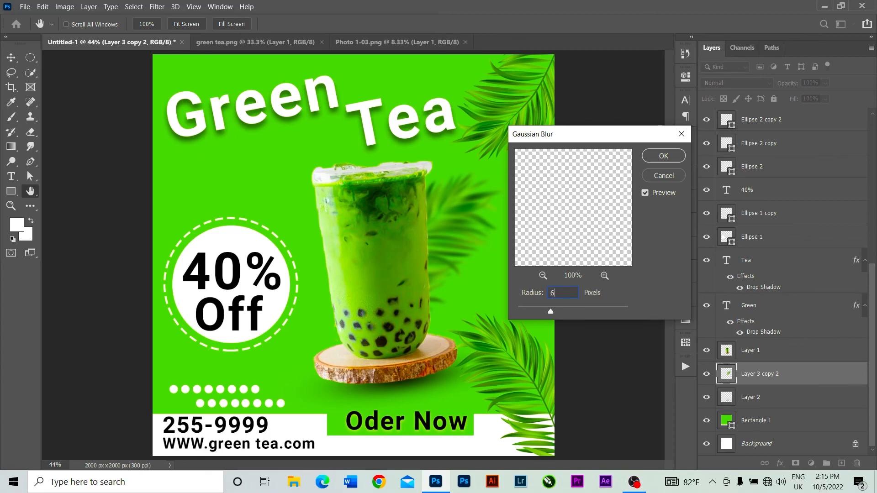
click(679, 157)
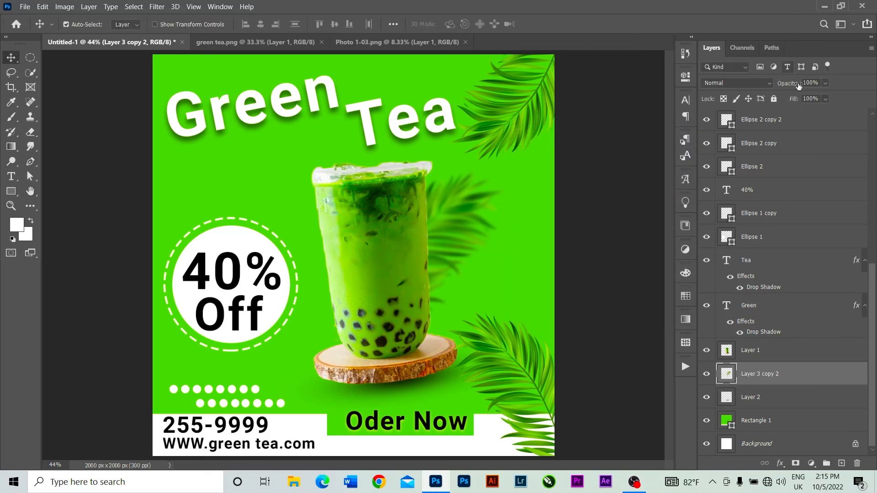
click(826, 83)
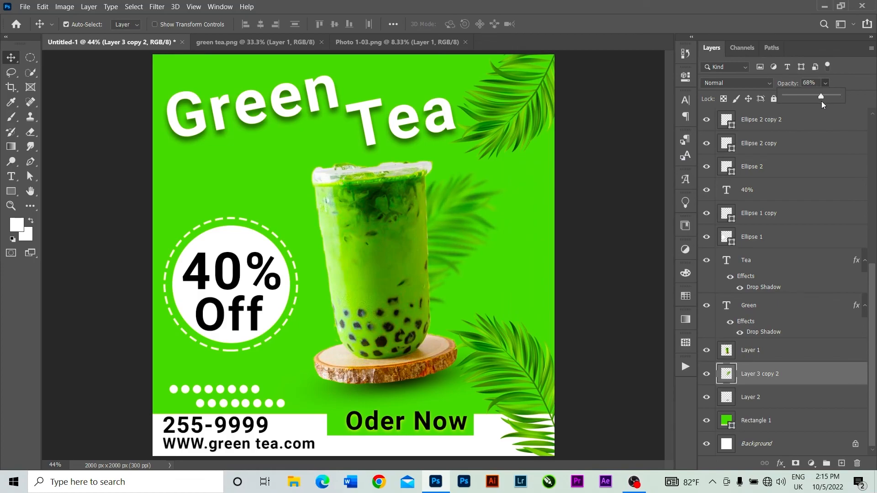
click(842, 69)
scroll(440, 240, down, 3)
scroll(439, 276, up, 3)
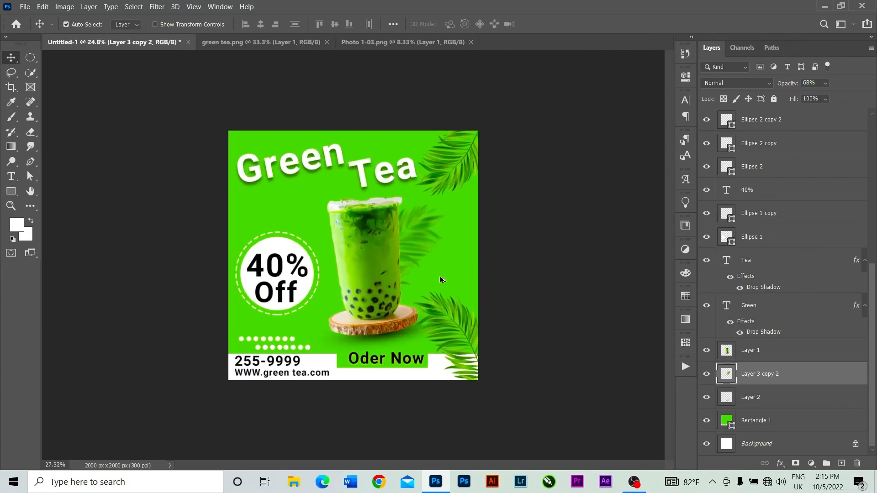
scroll(442, 280, up, 1)
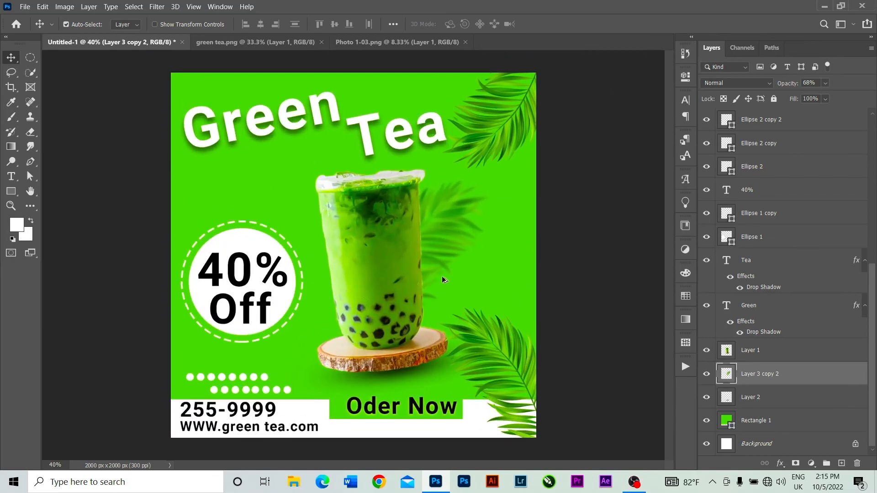
scroll(445, 276, down, 1)
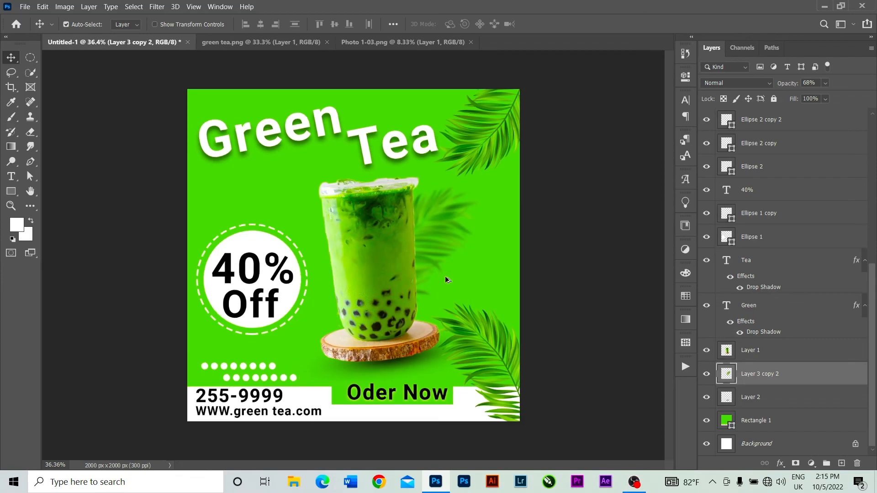
scroll(445, 275, up, 1)
scroll(445, 276, down, 1)
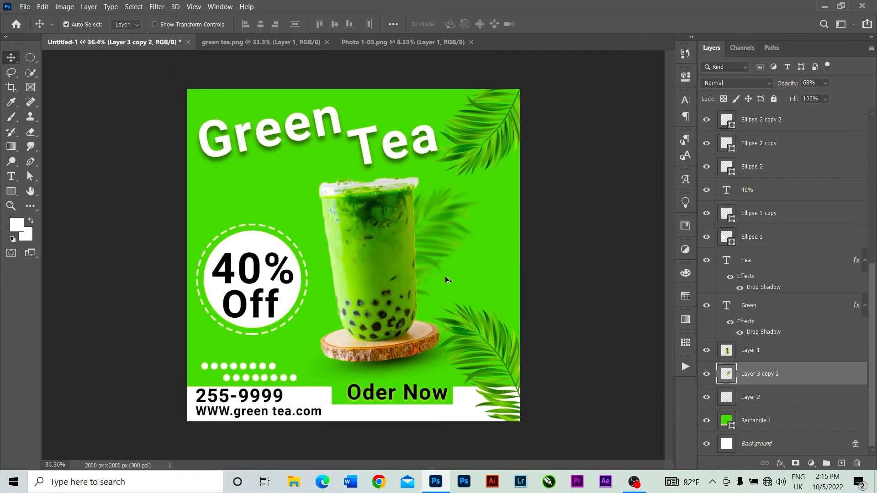